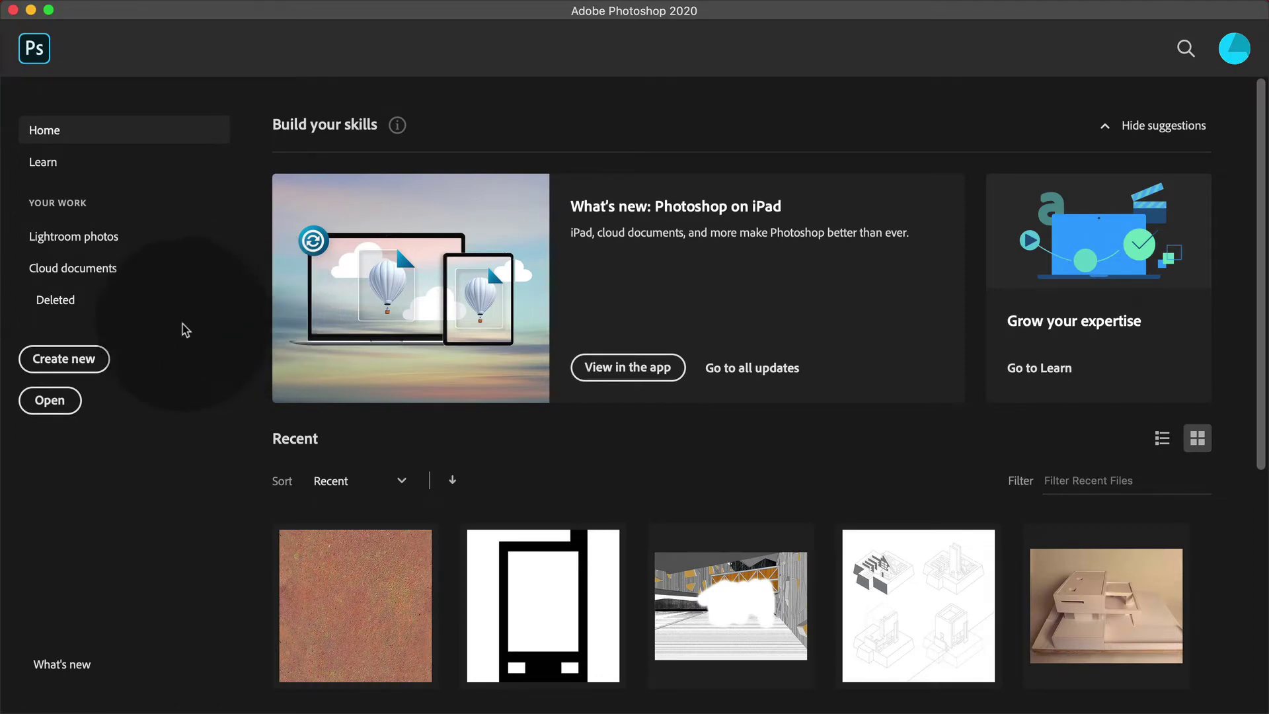
- From the Home screen, start a new document to get the 3840×2160 px, 72 ppi RGB preset
click(79, 364)
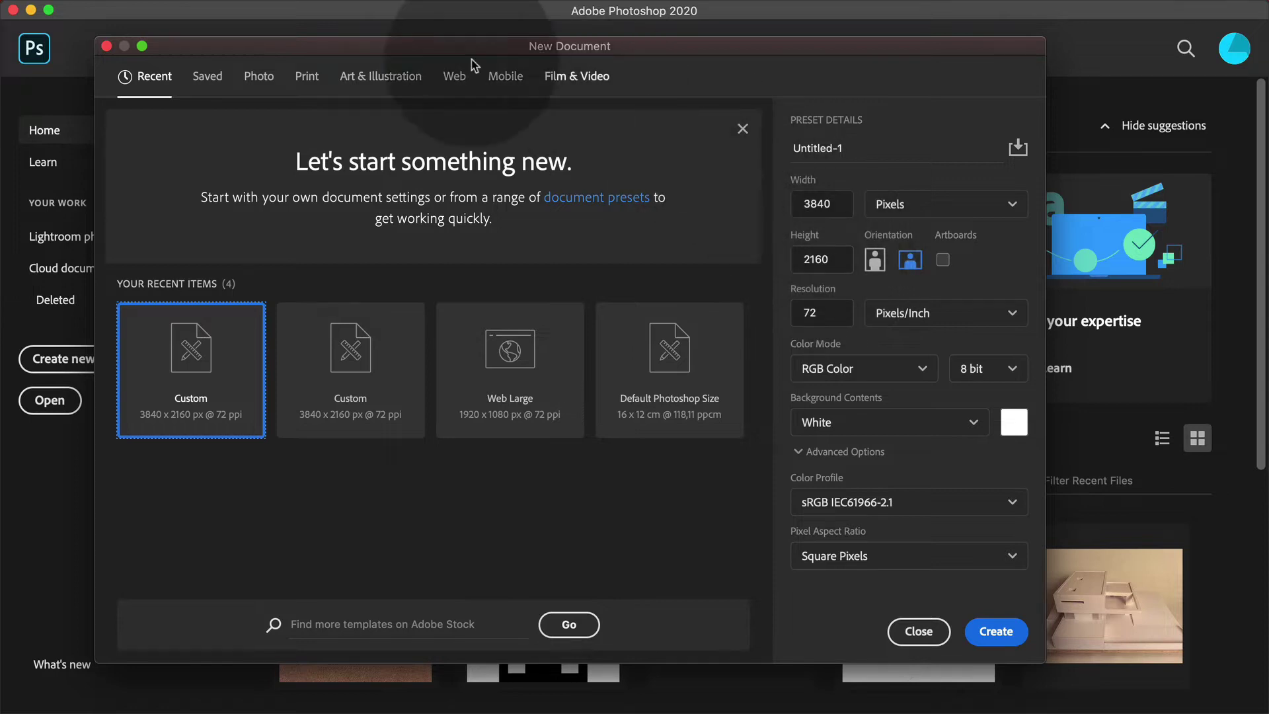
- Create Untitled-1 from the Recent 3840×2160 px, 72 ppi RGB white preset, keeping Pixels as the unit
click(308, 75)
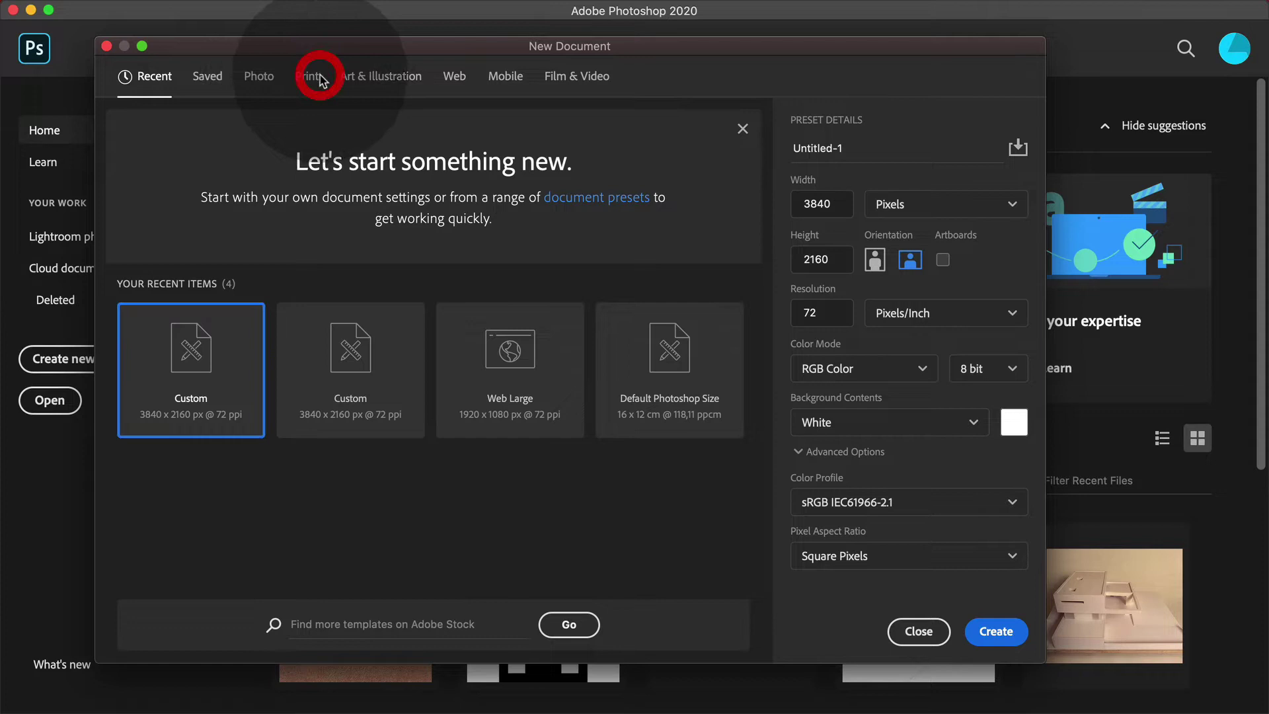
click(154, 78)
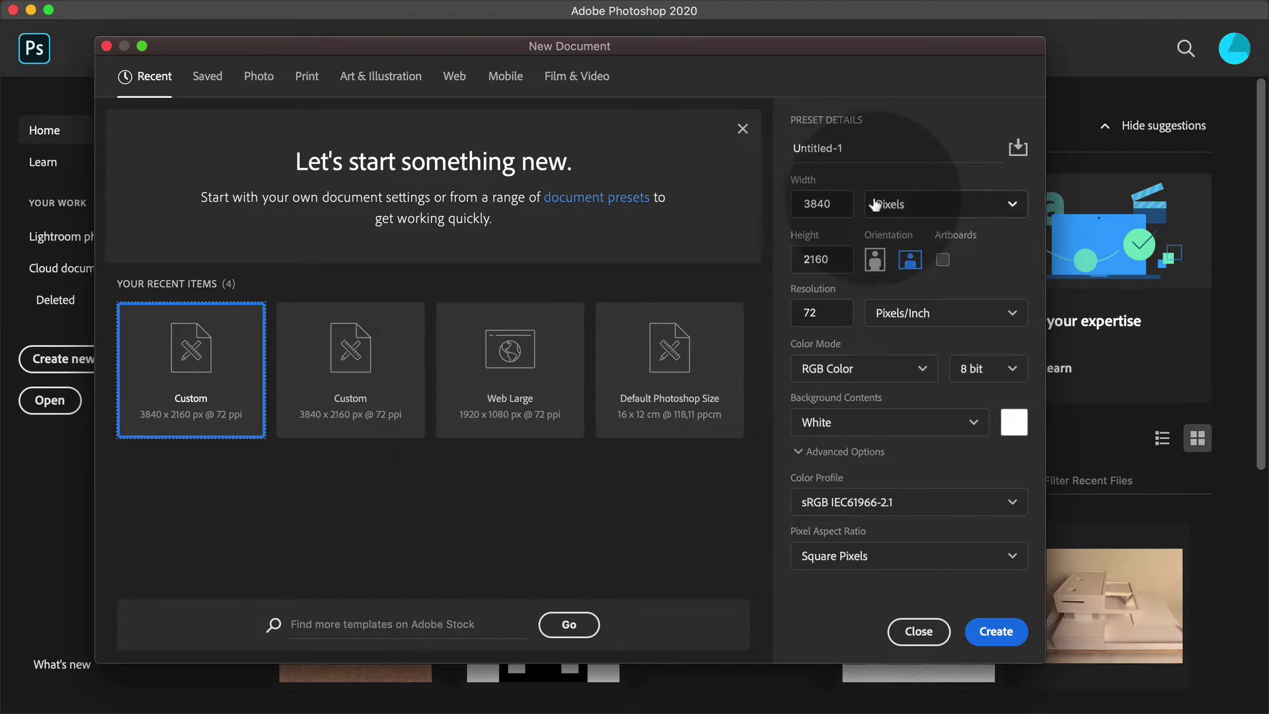
click(919, 207)
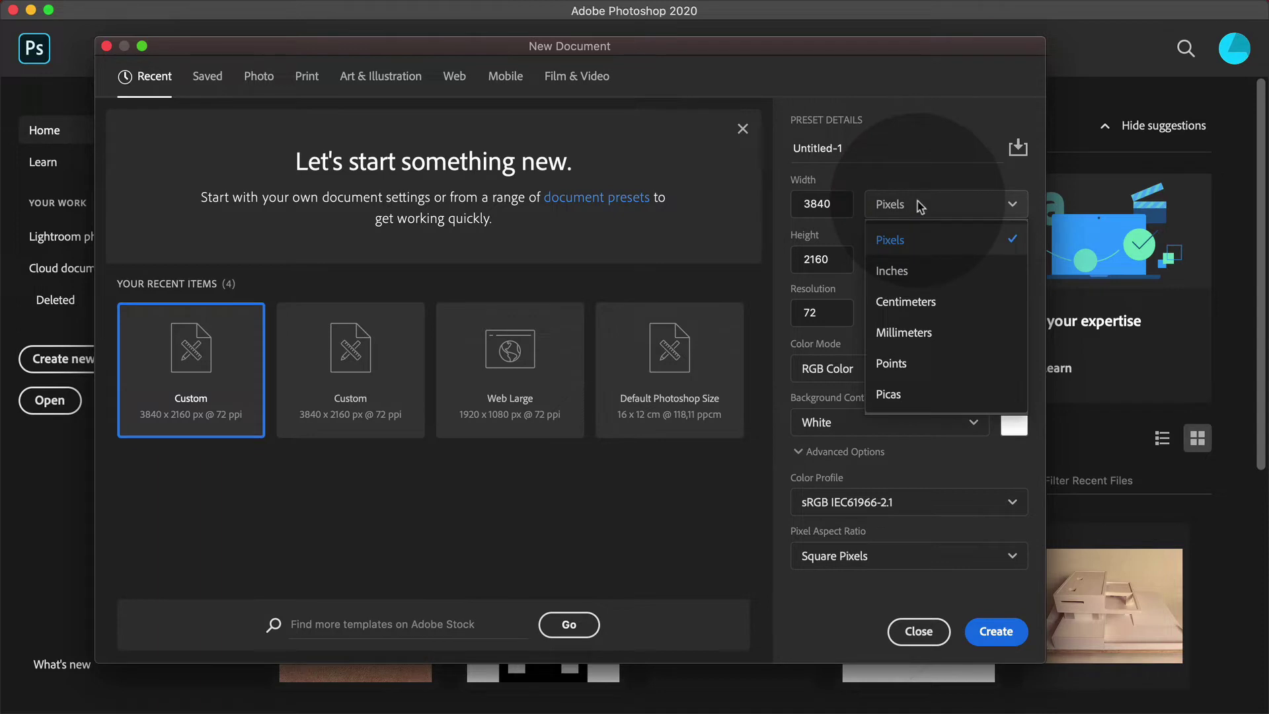
click(919, 206)
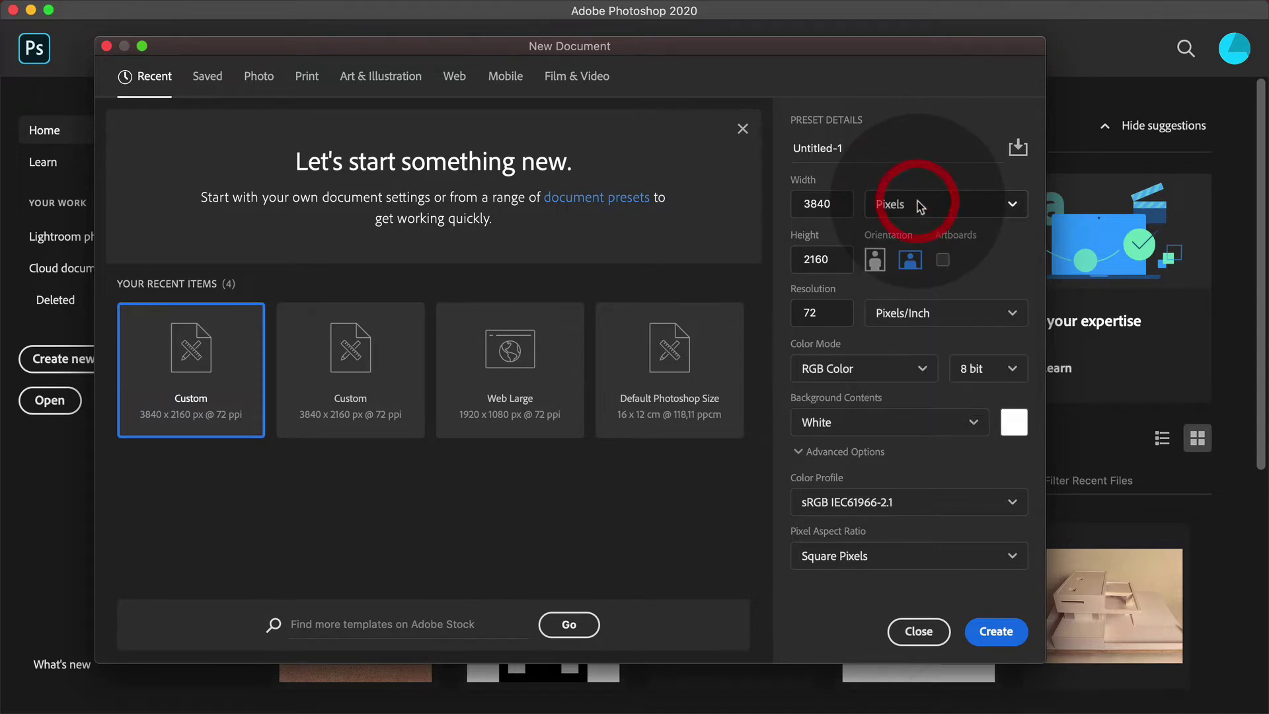
click(917, 207)
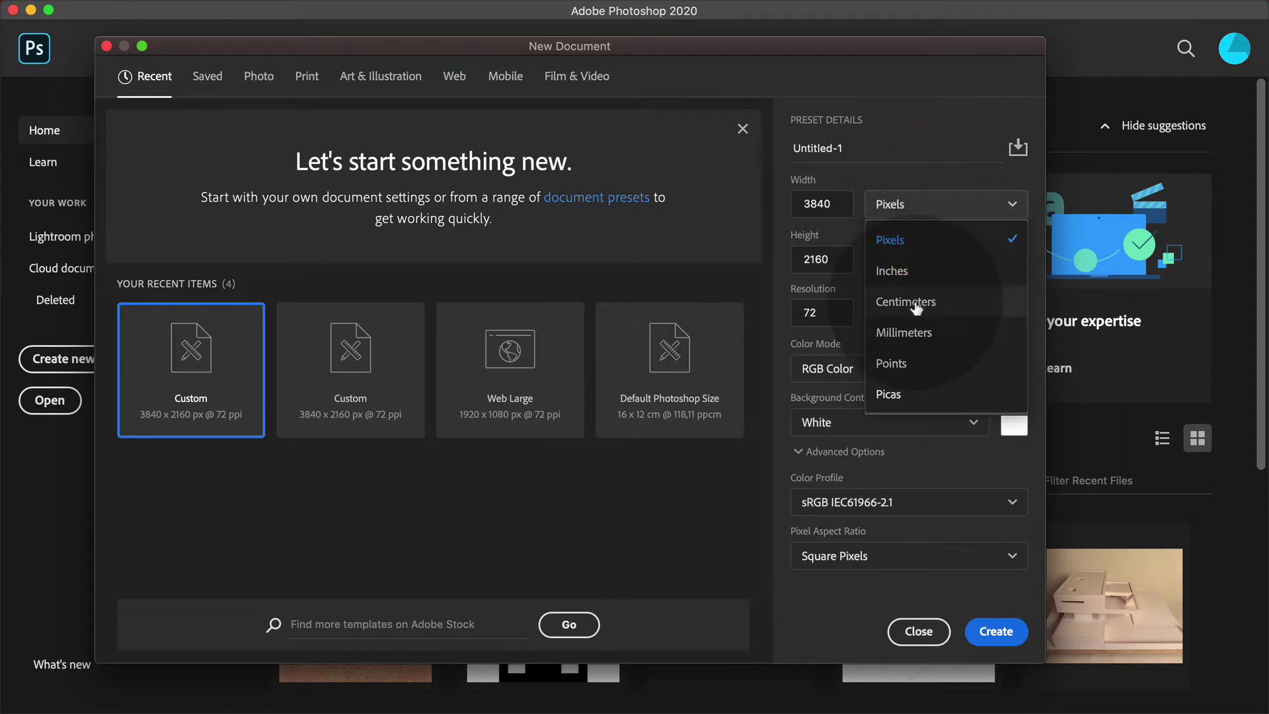
click(924, 210)
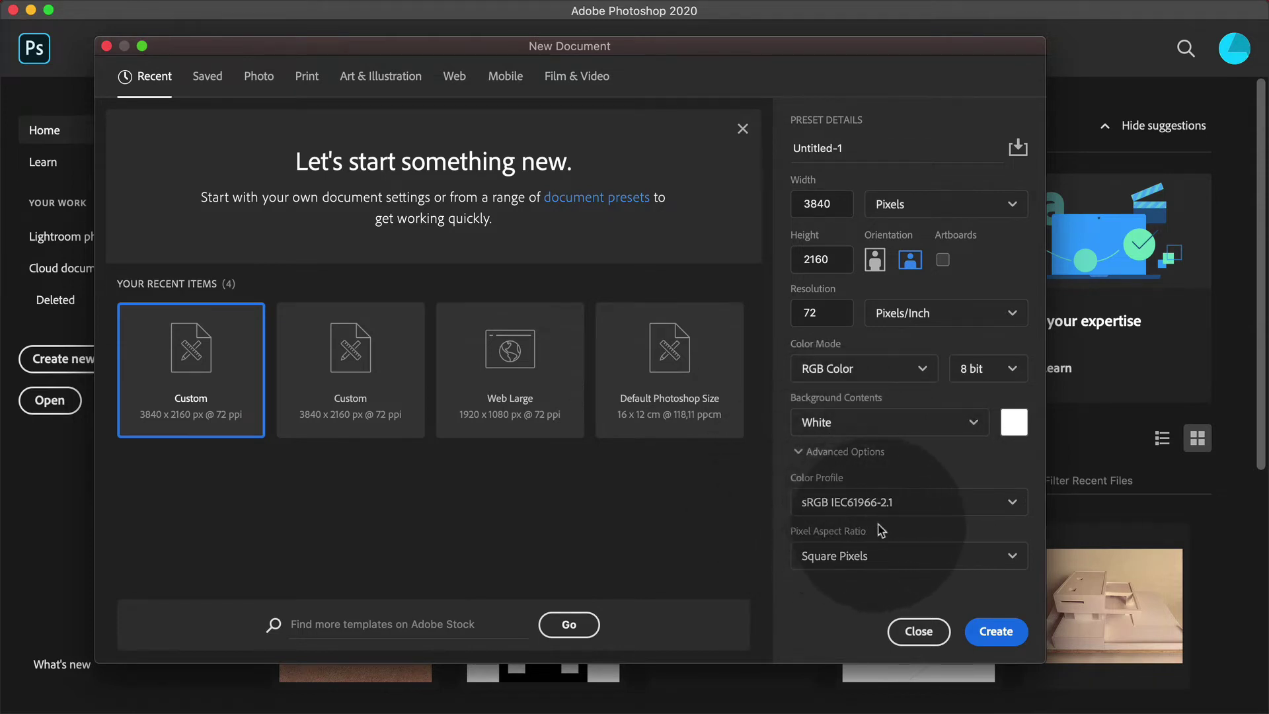
click(996, 631)
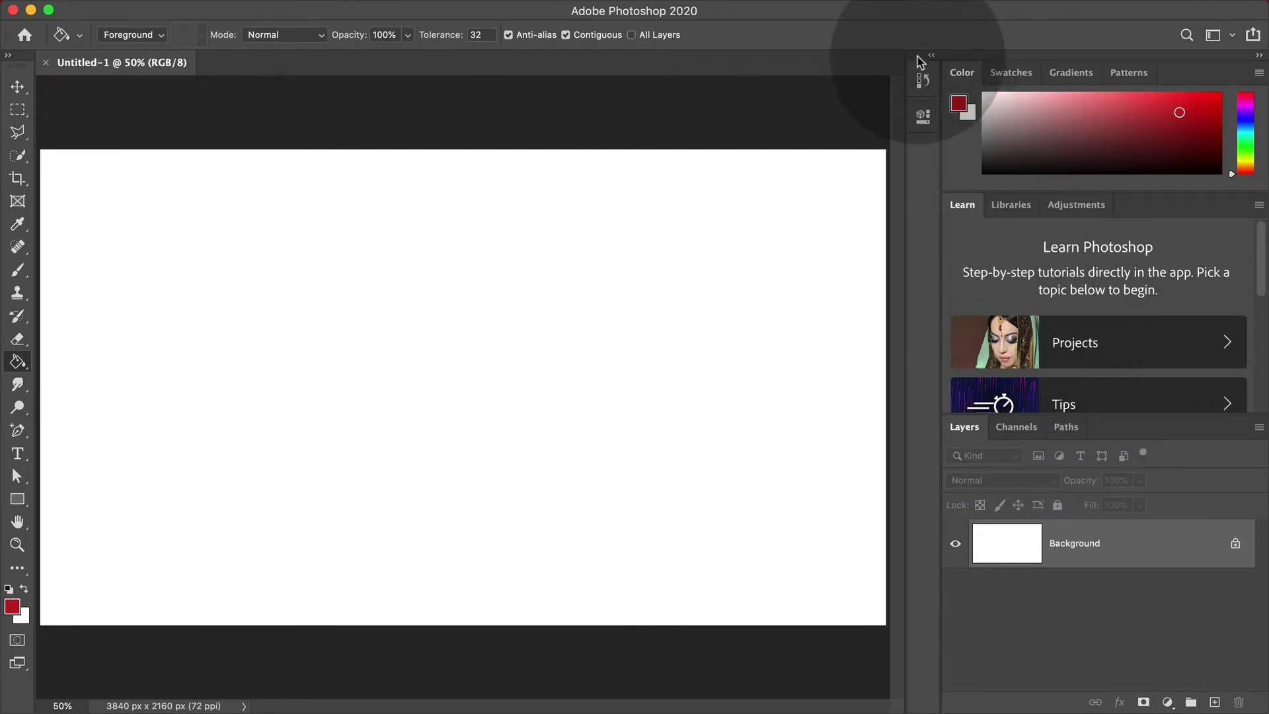
- Pull the Color, Learn and Layers panel group off the right dock
drag(919, 63, 507, 149)
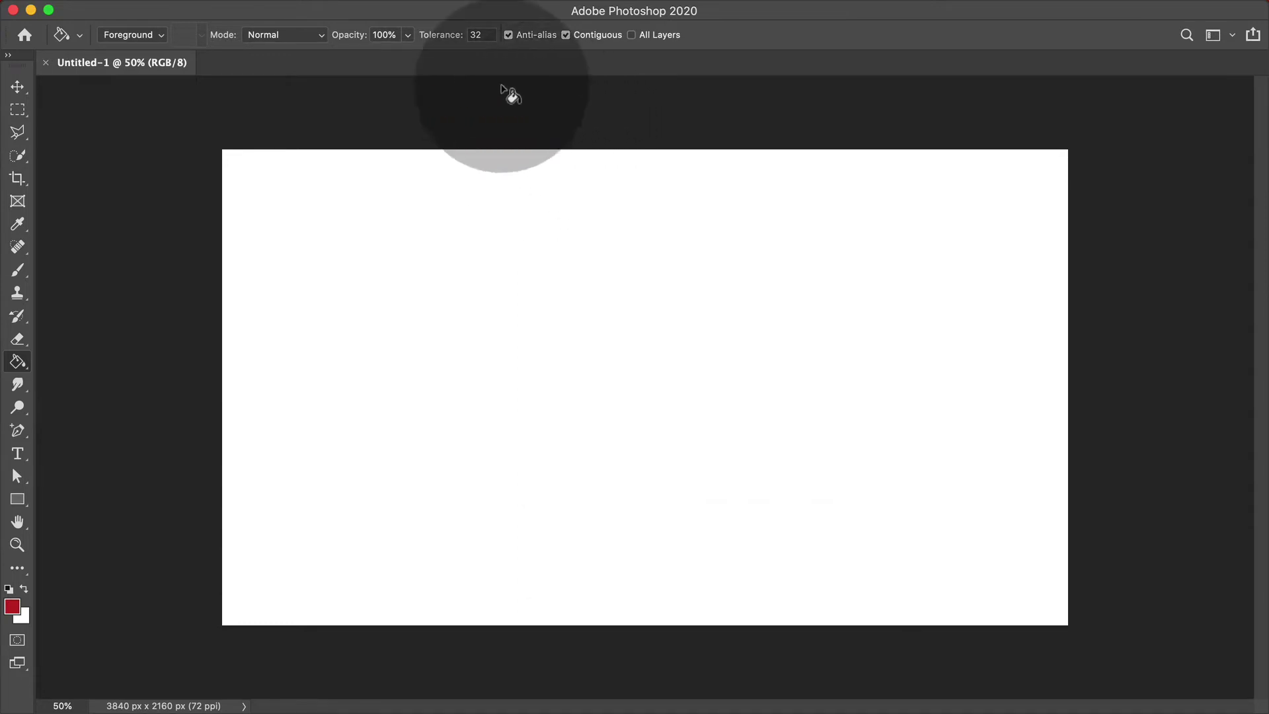
mouse_move(506, 5)
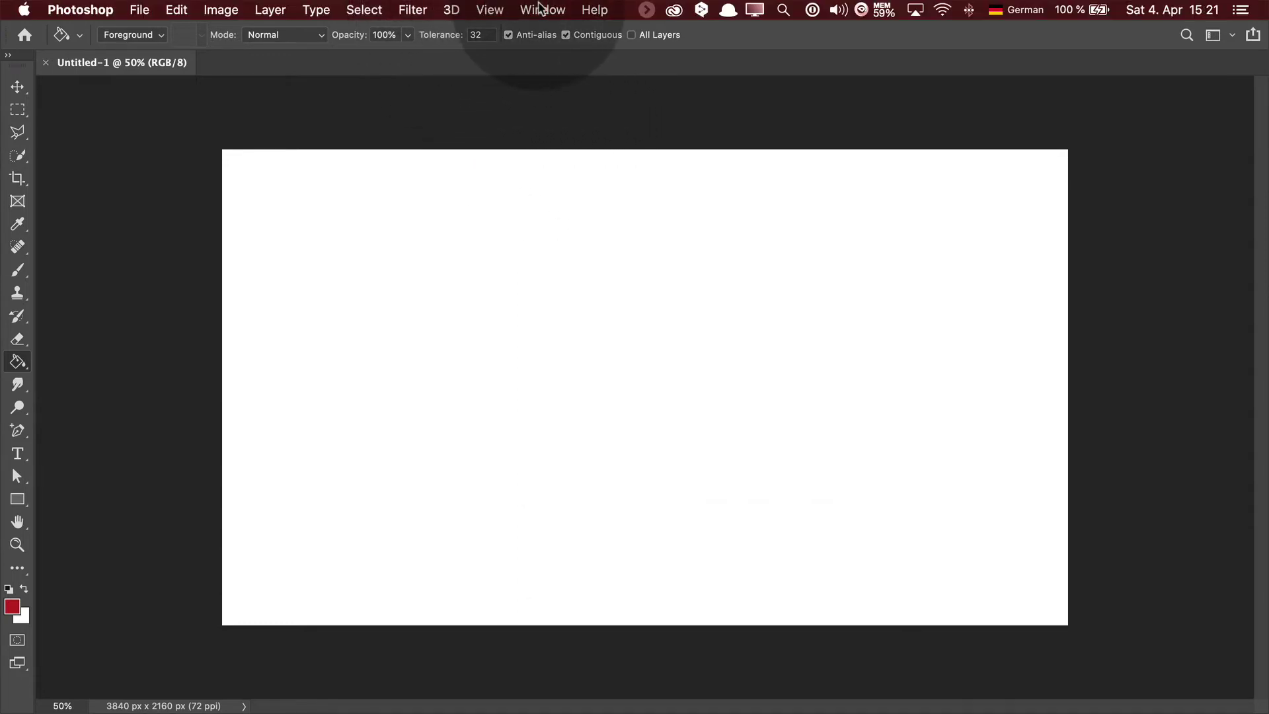
- Show Layers, separate it from Color/Learn, close that group, and dock Layers at the right edge
click(546, 9)
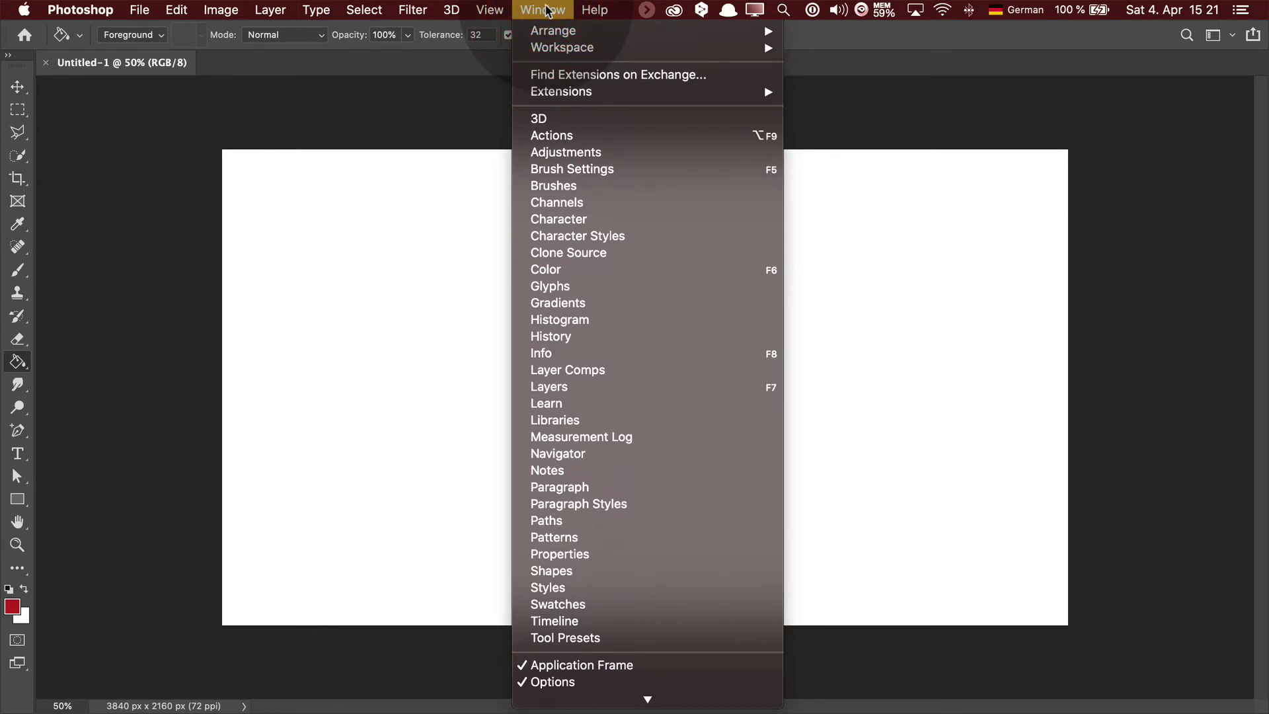
click(573, 396)
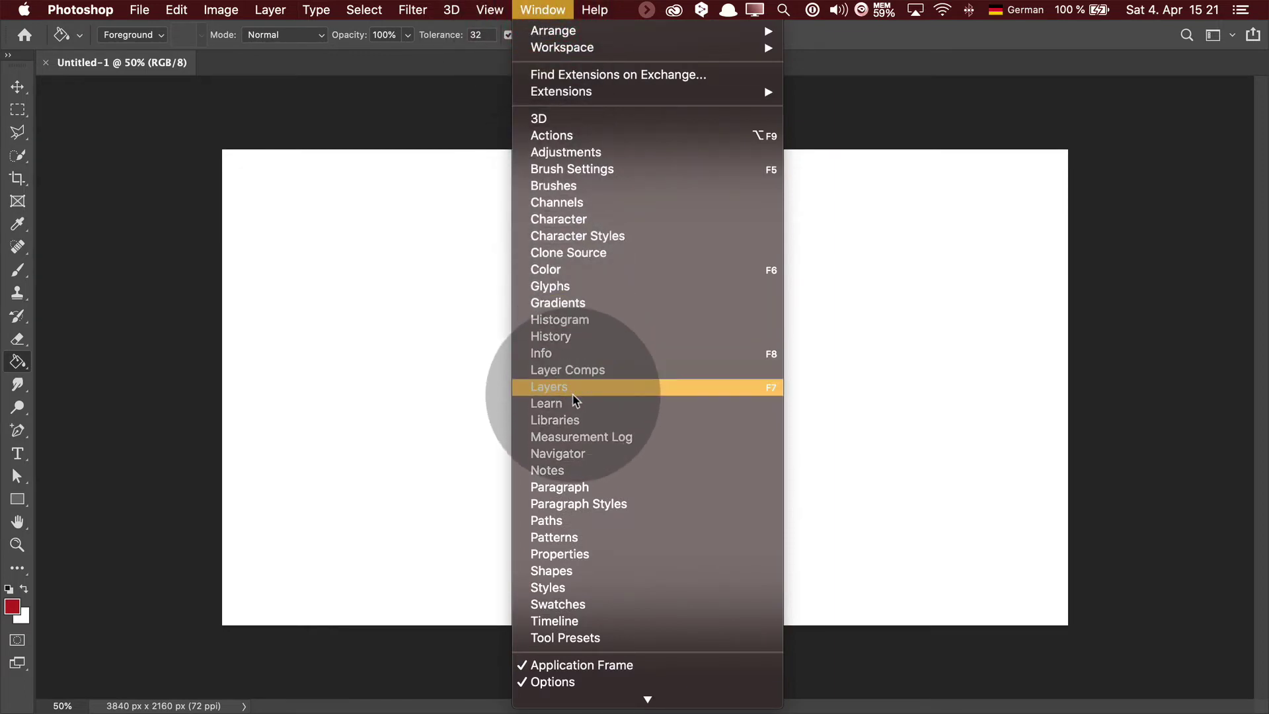
click(582, 394)
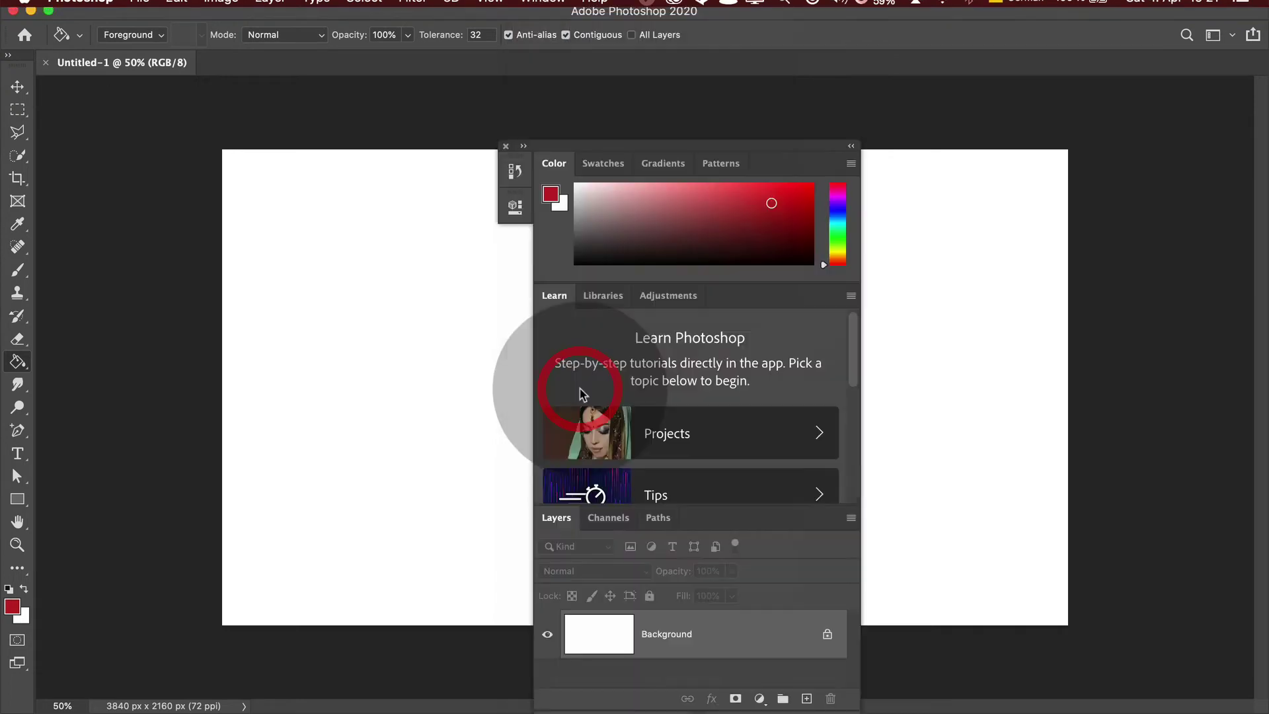
drag(583, 461, 214, 266)
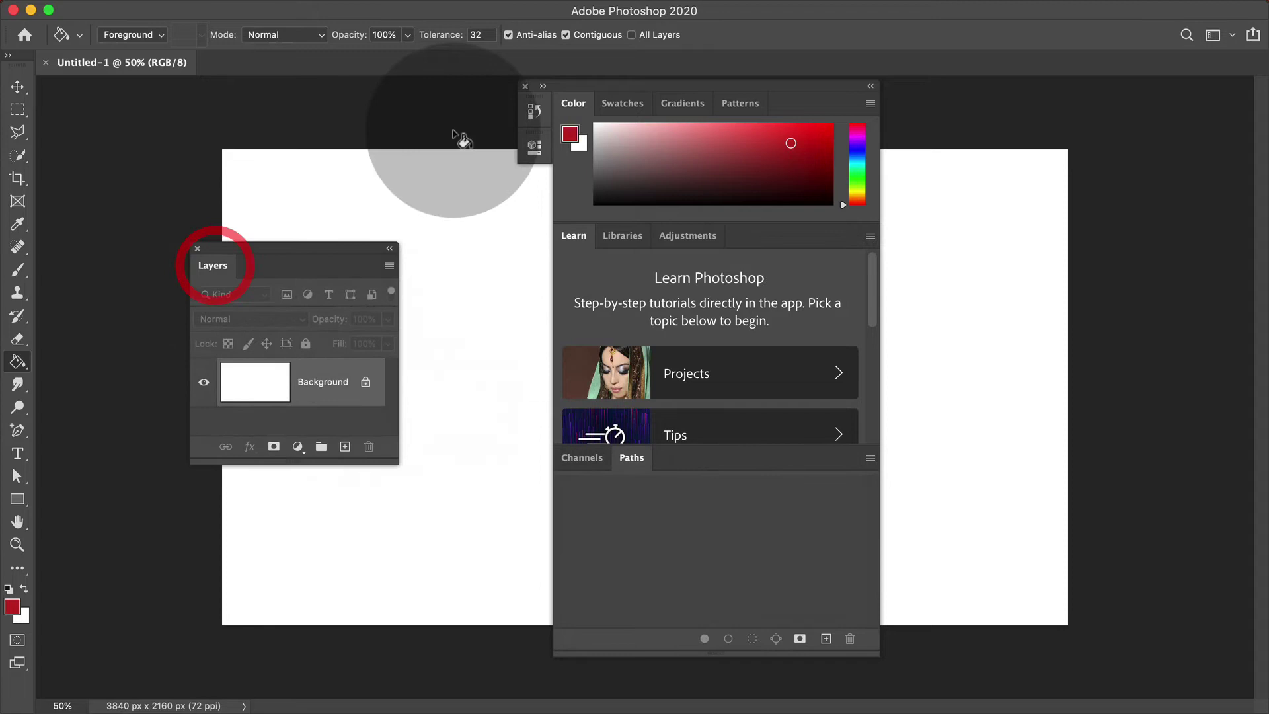
click(526, 86)
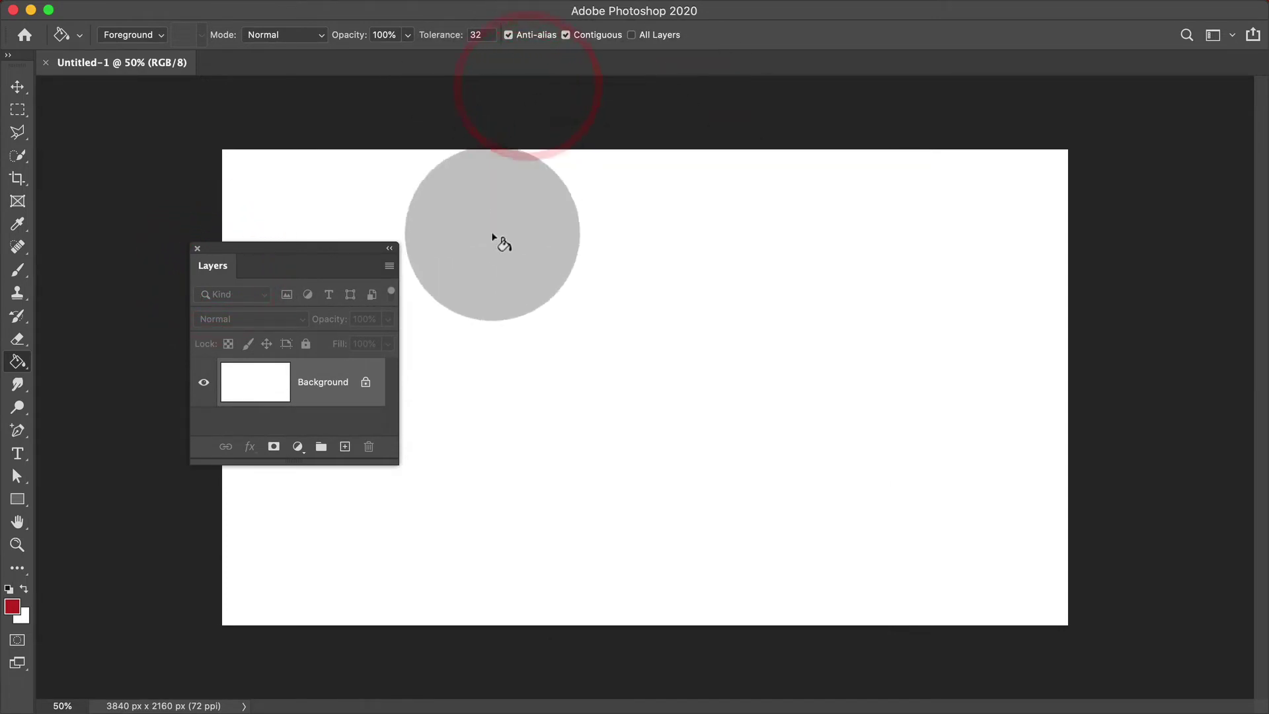
drag(311, 255, 1264, 209)
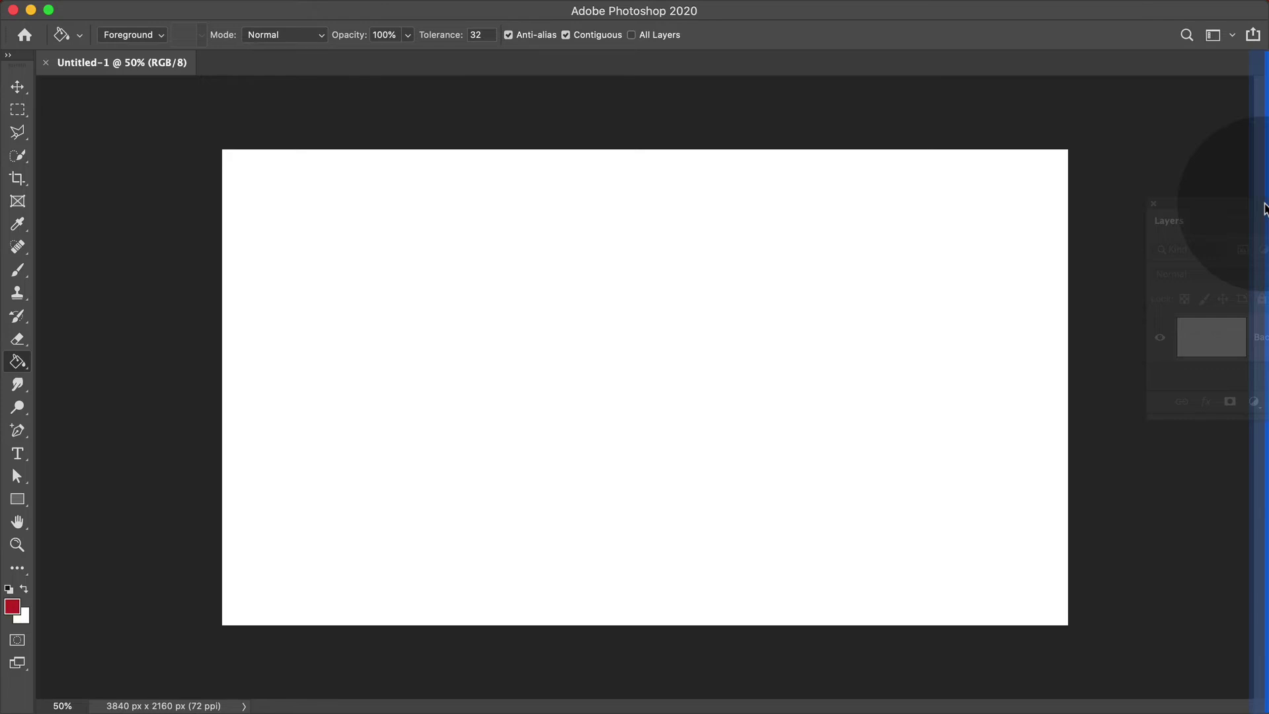
drag(1265, 209, 1265, 204)
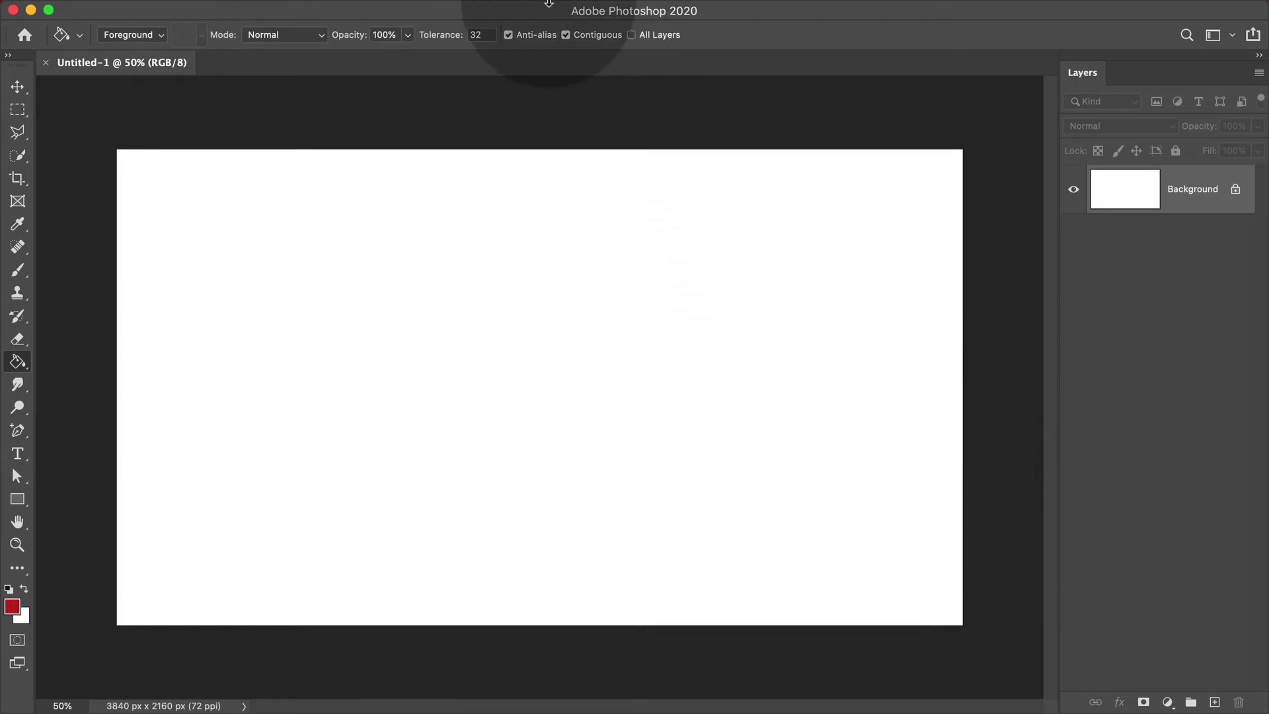
- Show the Properties panel and dock it as a tab beside Layers
click(542, 9)
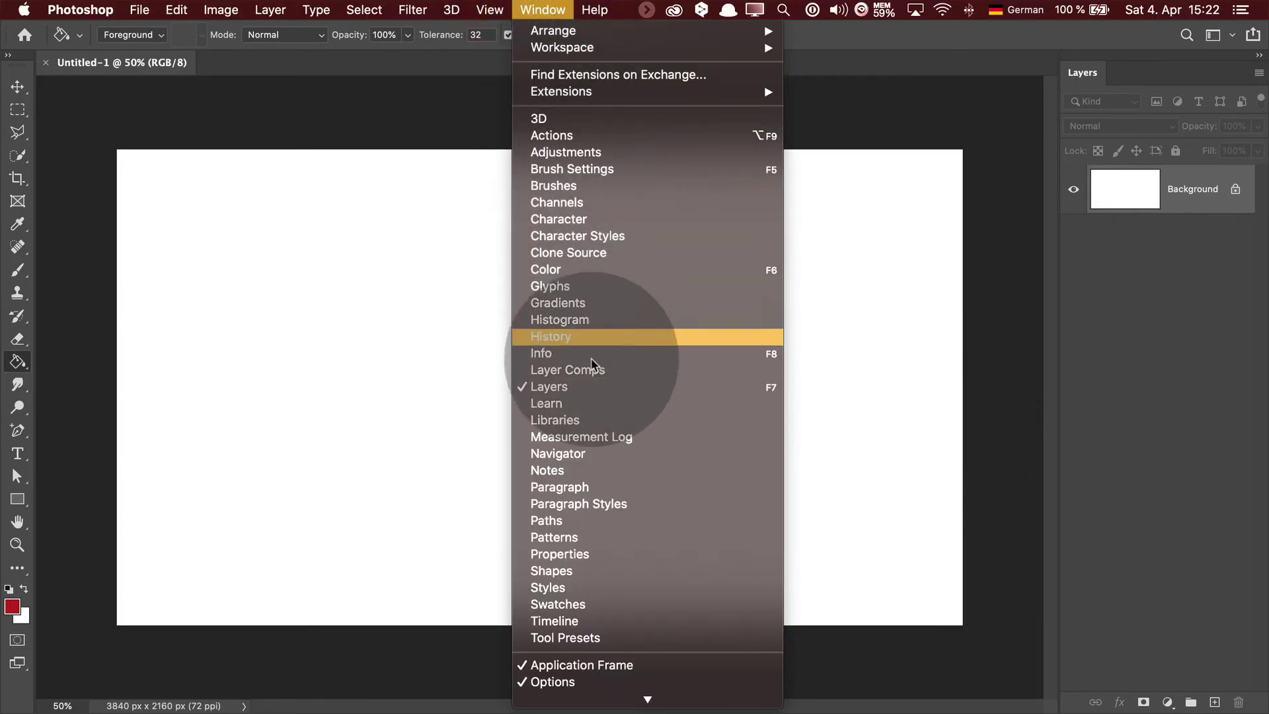
click(604, 549)
drag(348, 136, 1123, 79)
click(511, 114)
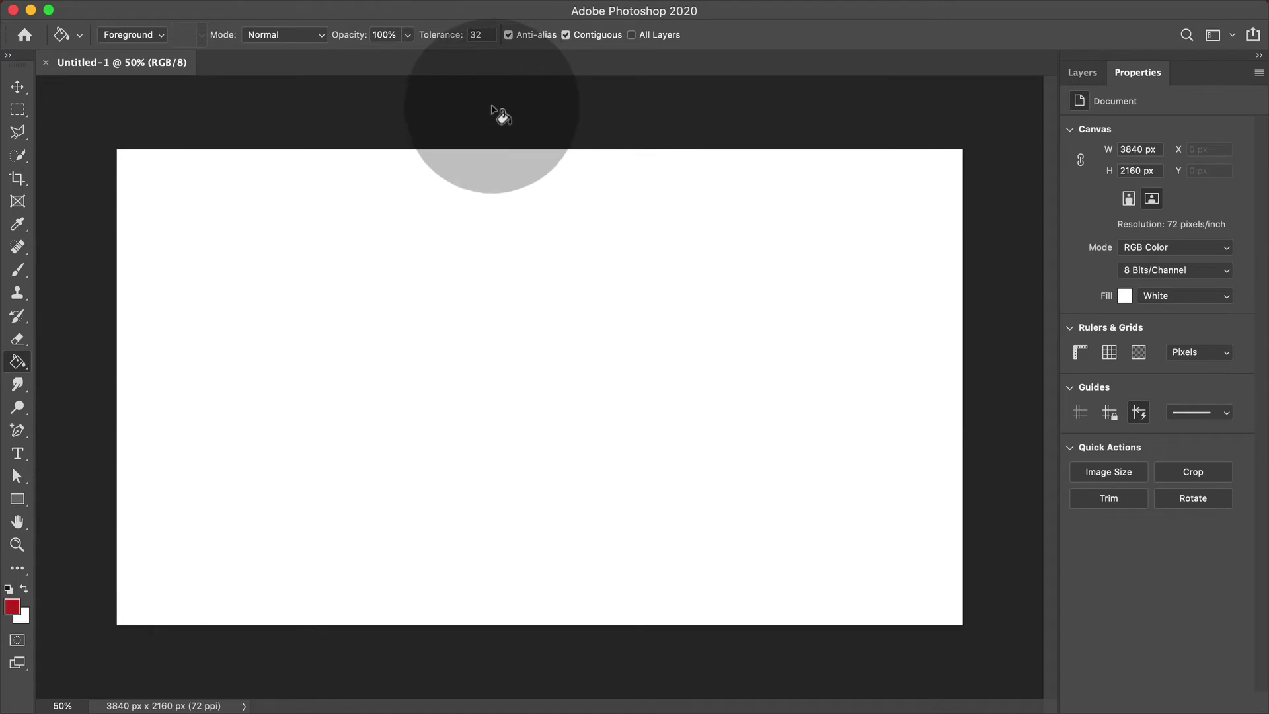
click(542, 9)
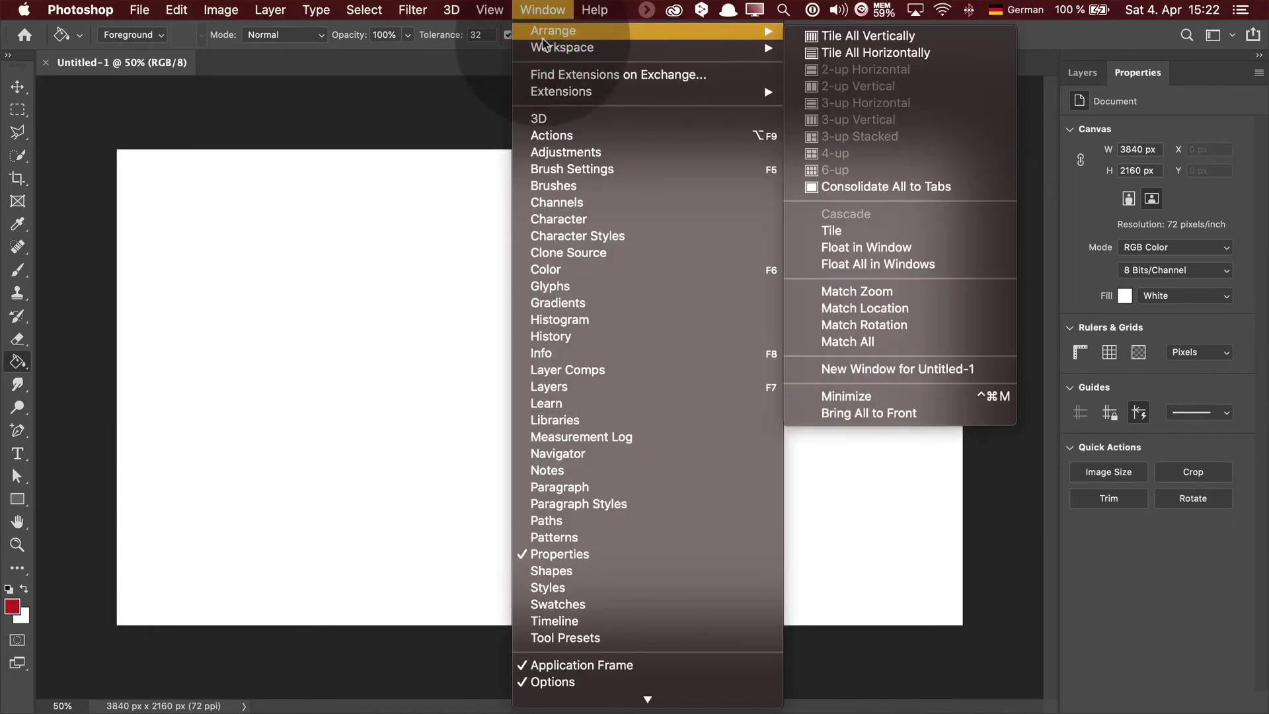
- Save the docked Layers and Properties layout as the workspace 'HS_Essentials'
mouse_move(567, 48)
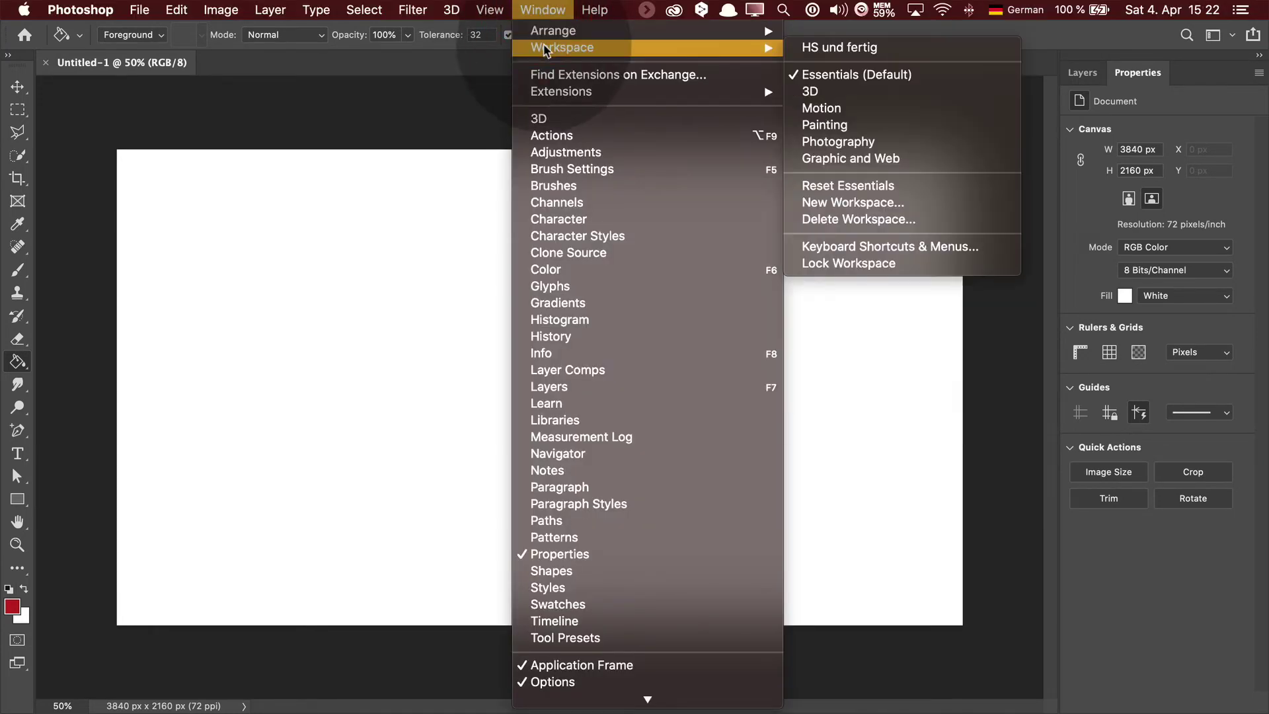
click(860, 207)
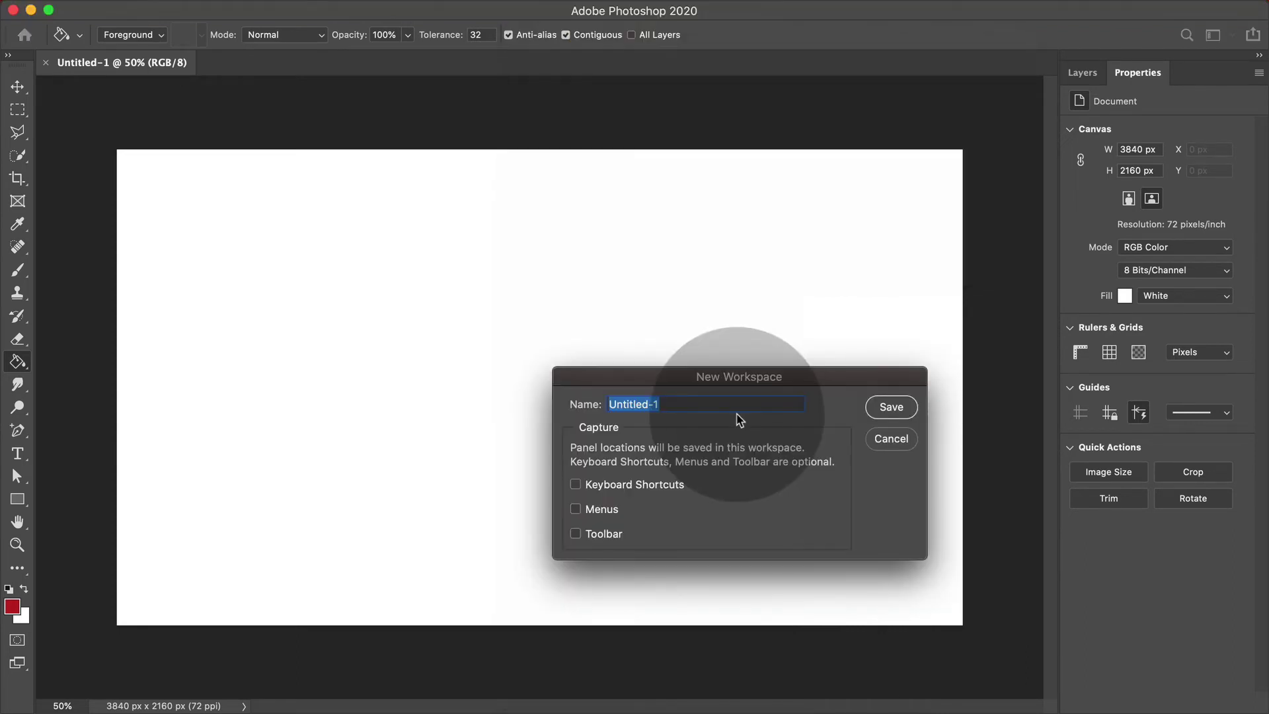
text(HS)
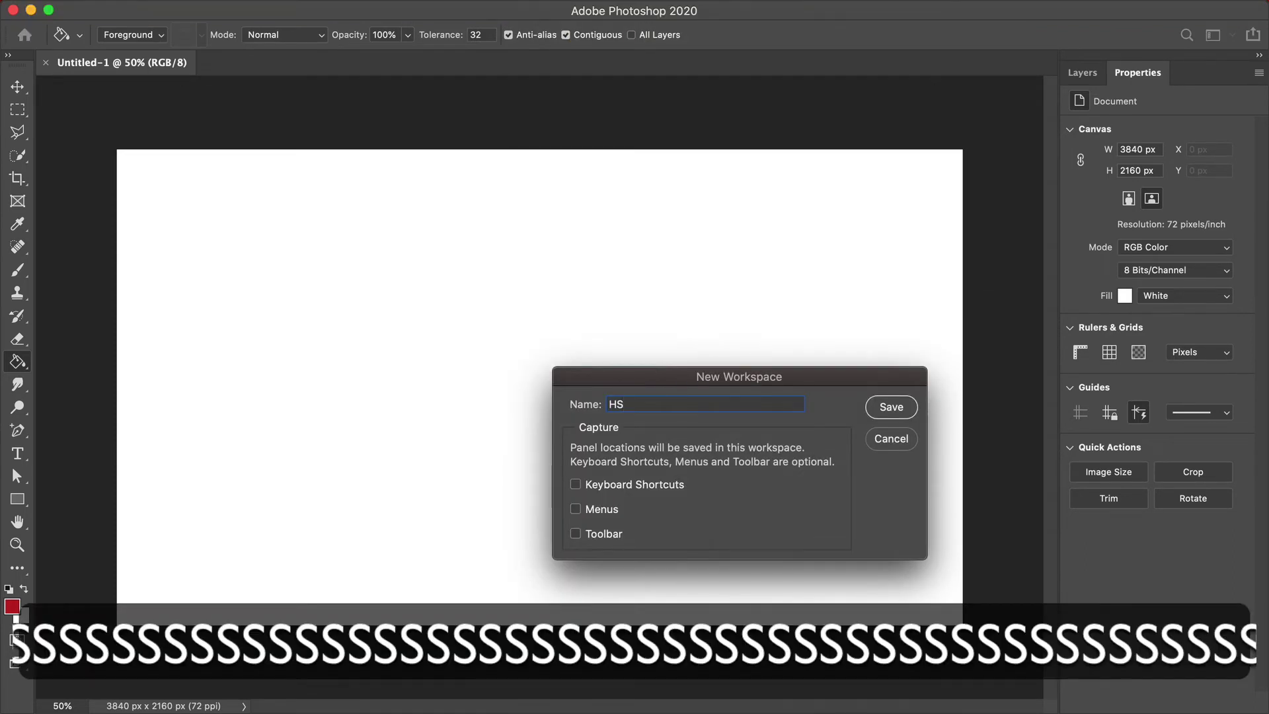
text(_Essentials)
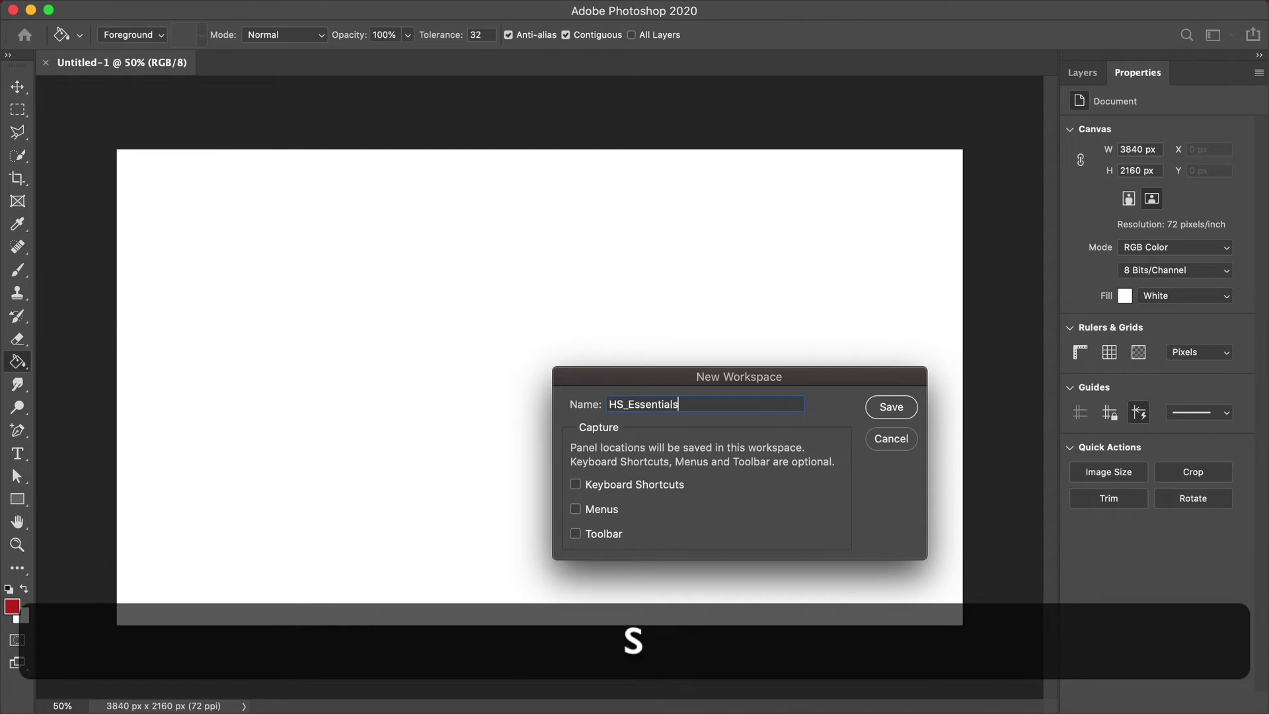
click(894, 408)
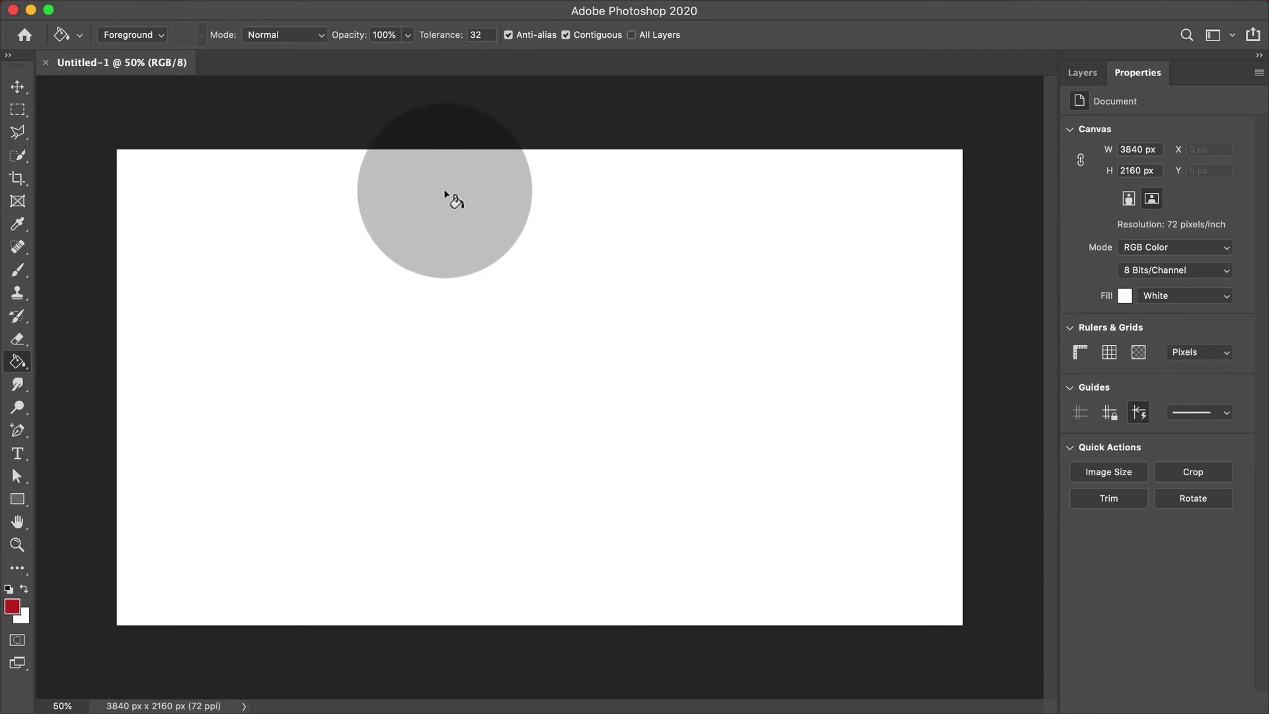
click(537, 11)
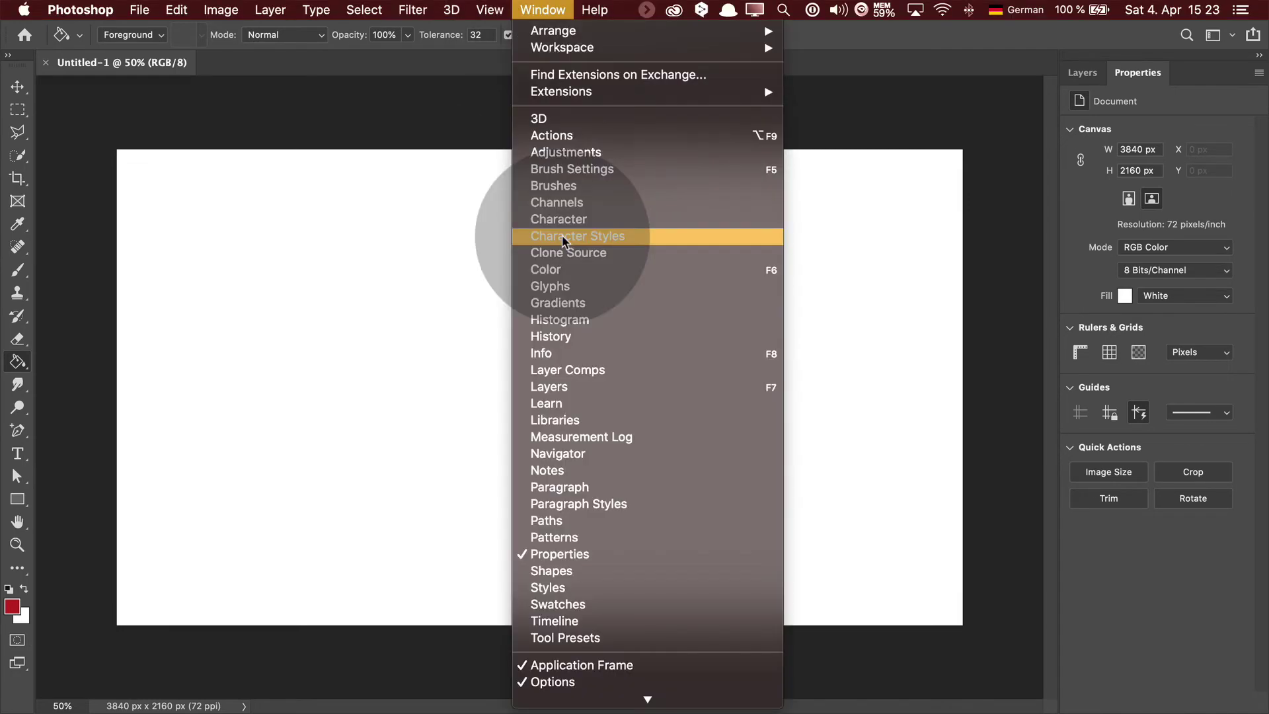
click(563, 237)
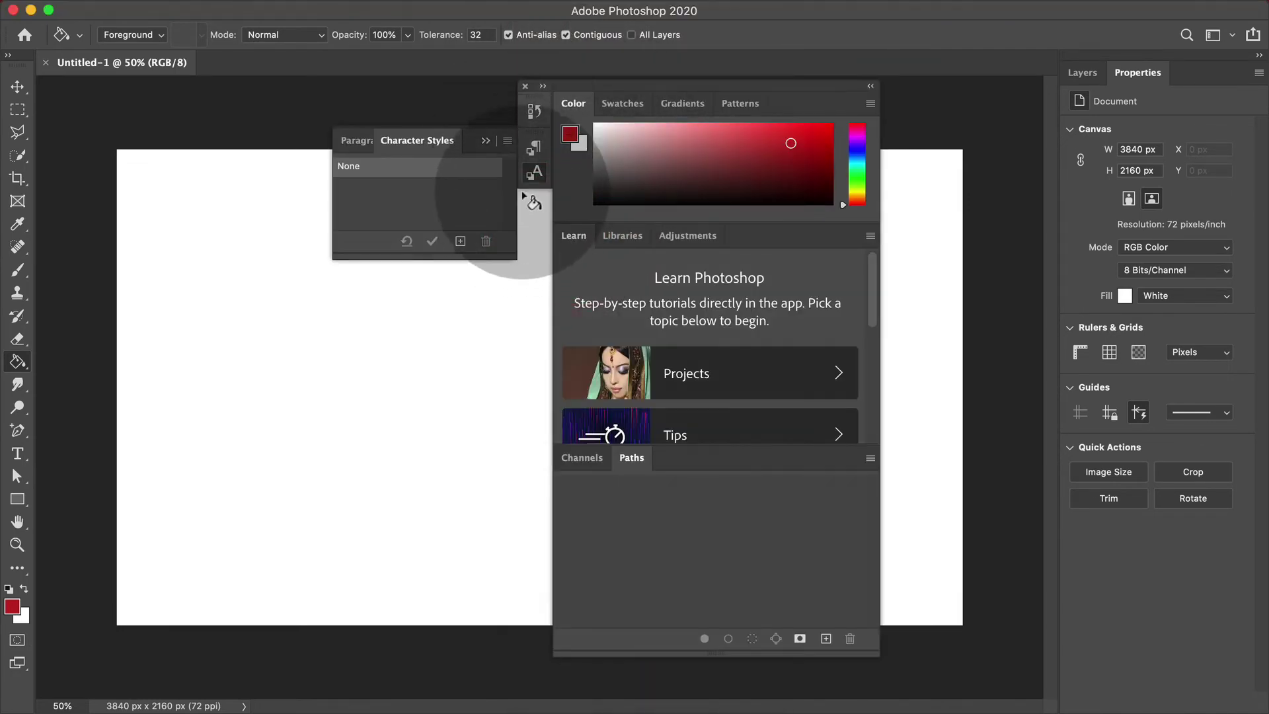
drag(576, 86, 646, 244)
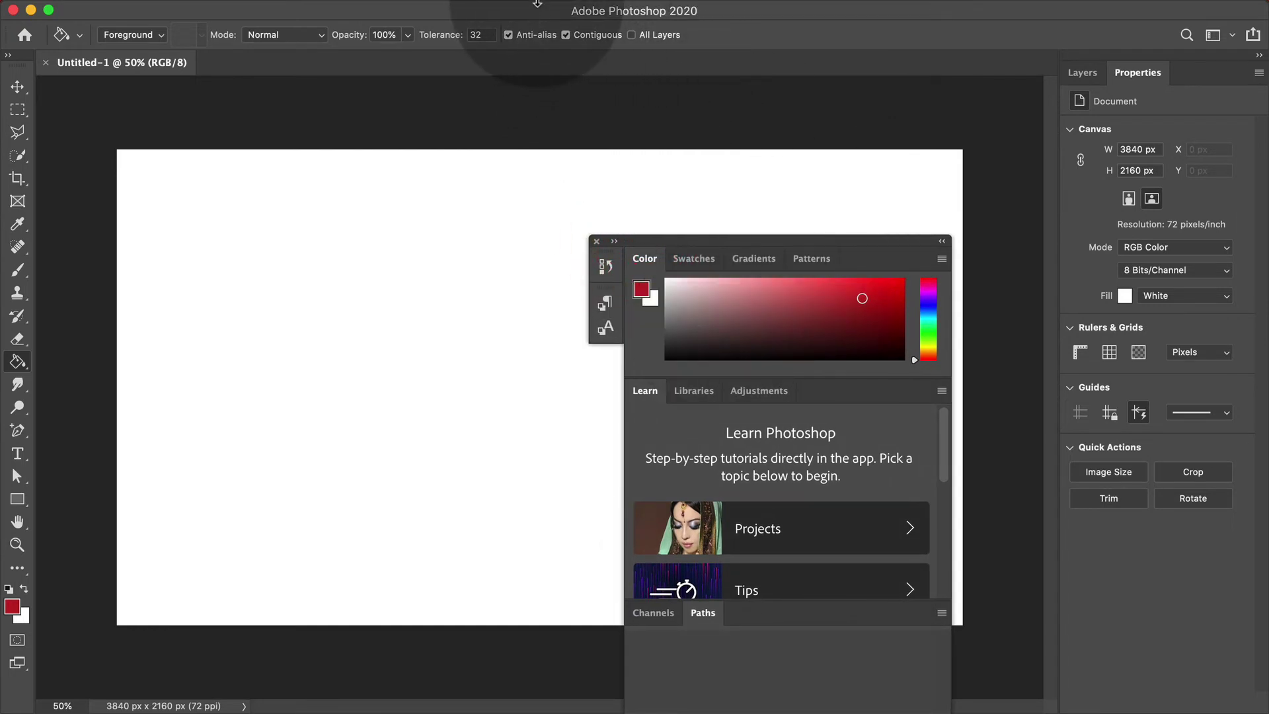
click(541, 9)
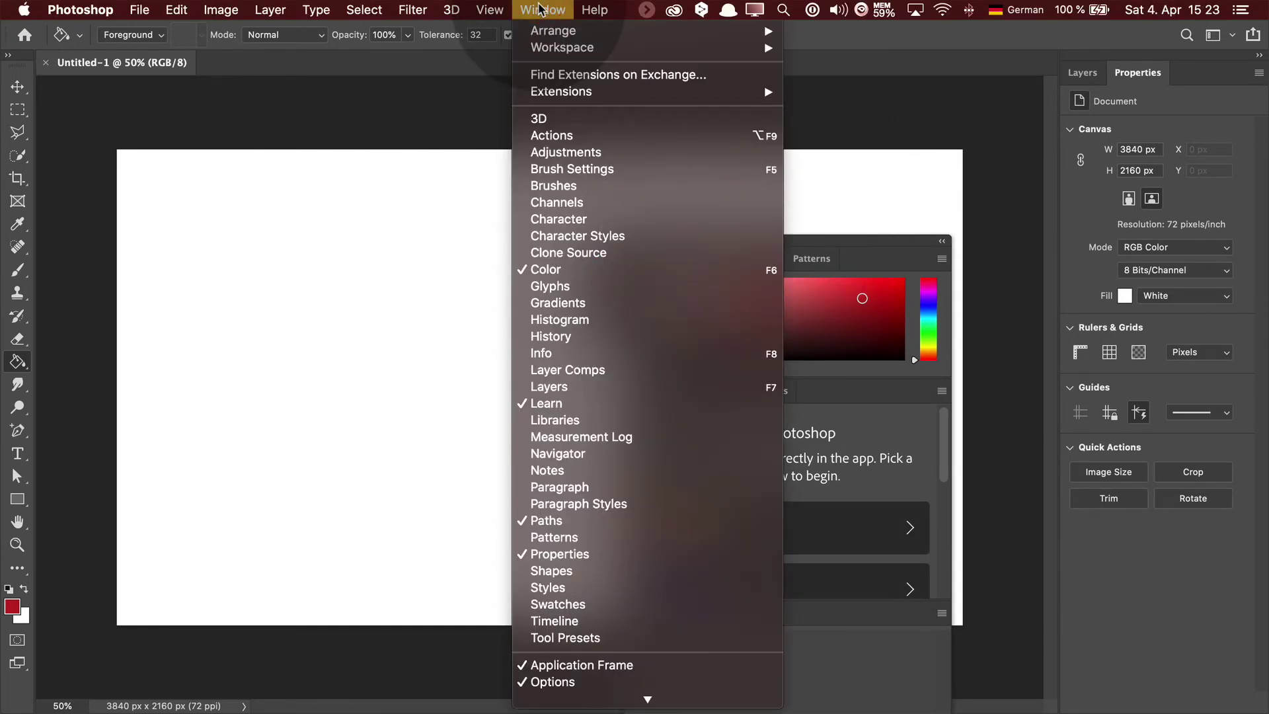
mouse_move(551, 49)
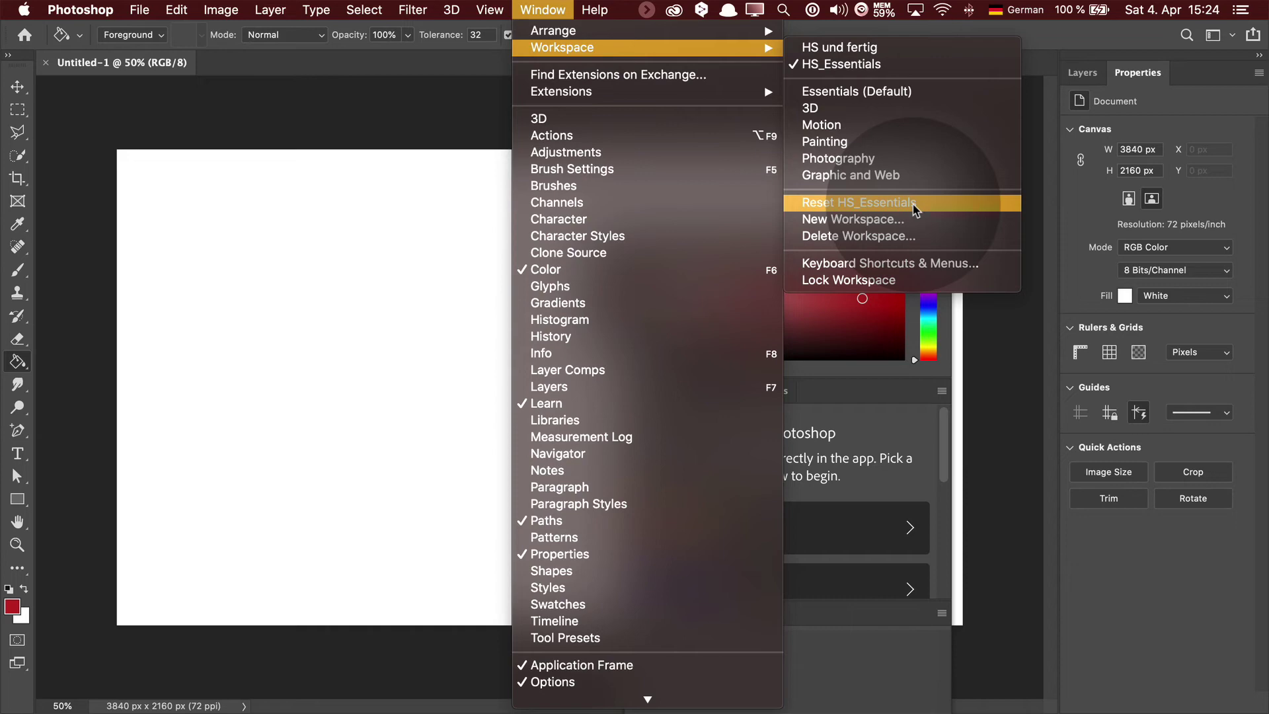
click(915, 210)
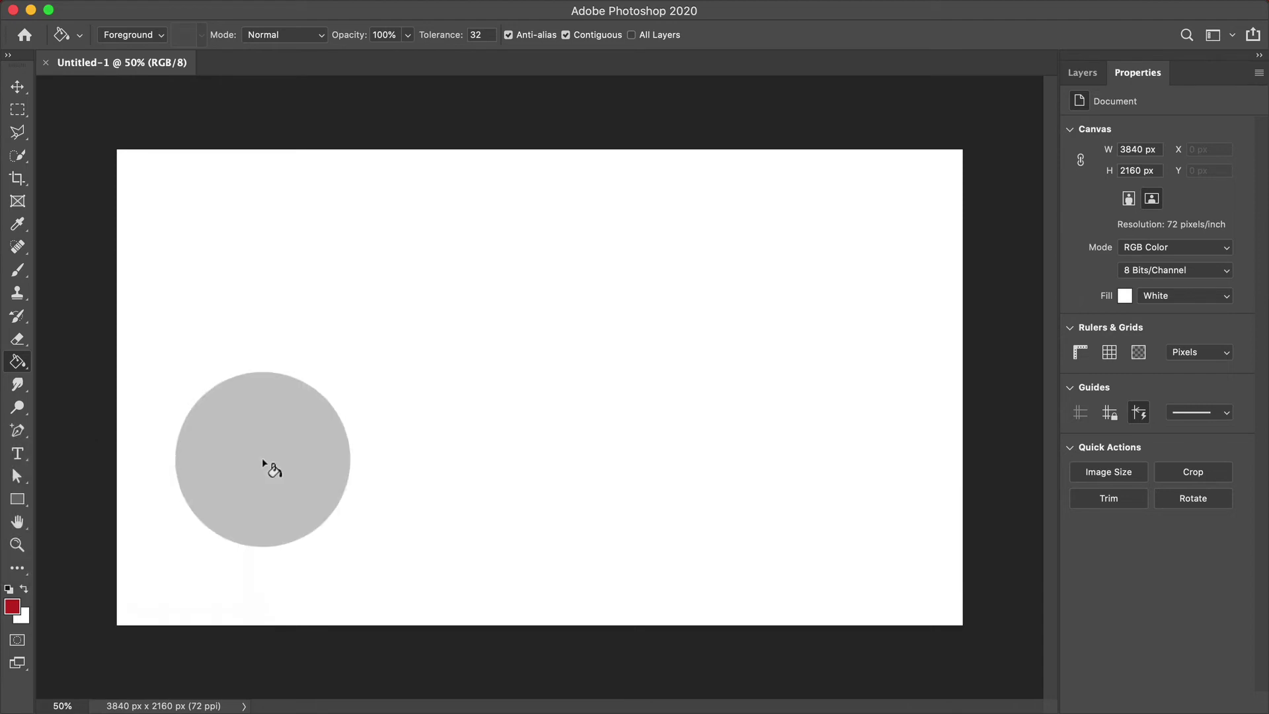
- Open Edit Toolbar and drag the Blur Tool group within the Customize Toolbar list
click(20, 568)
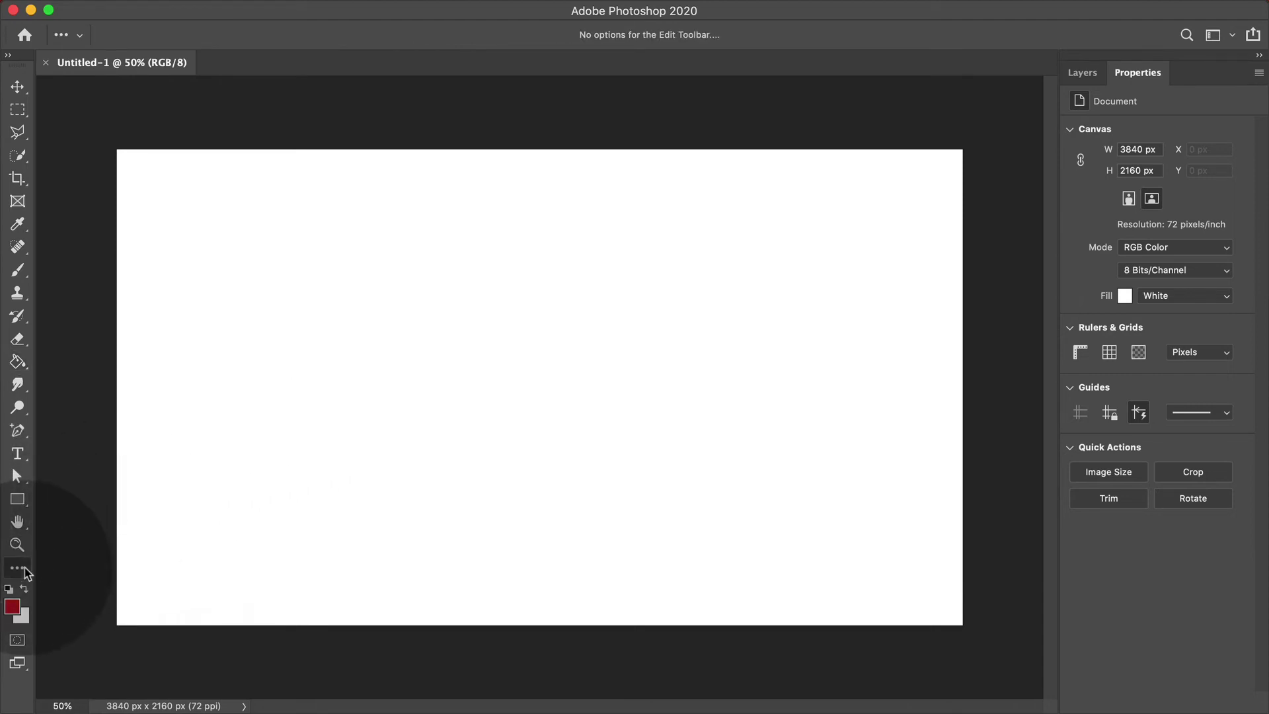
click(86, 566)
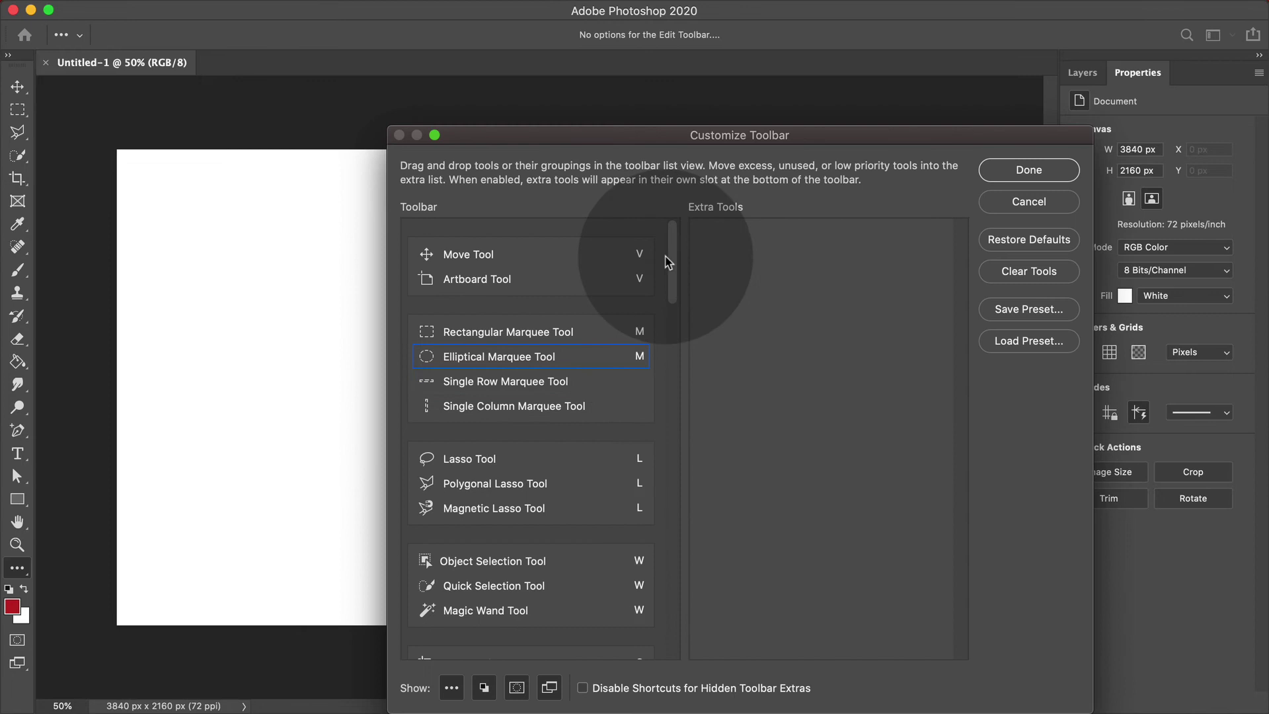
scroll(669, 271, down, 3)
drag(669, 271, 675, 476)
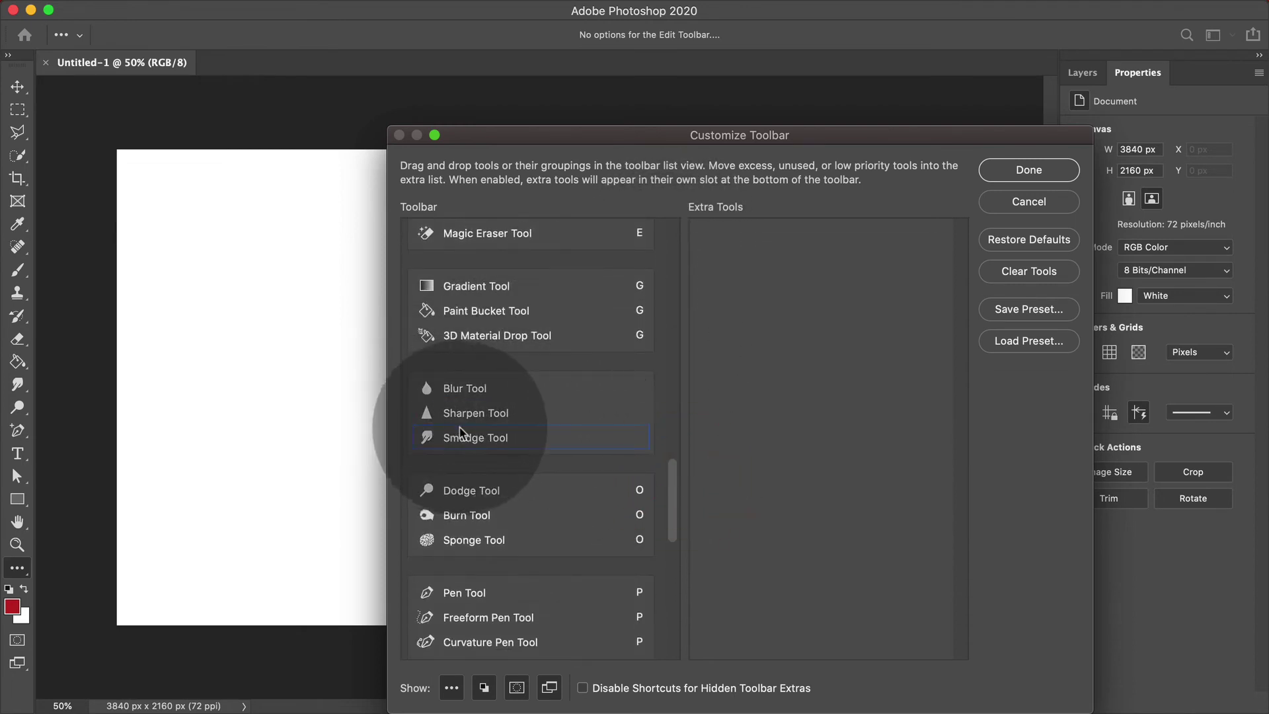
click(488, 393)
drag(487, 397, 667, 505)
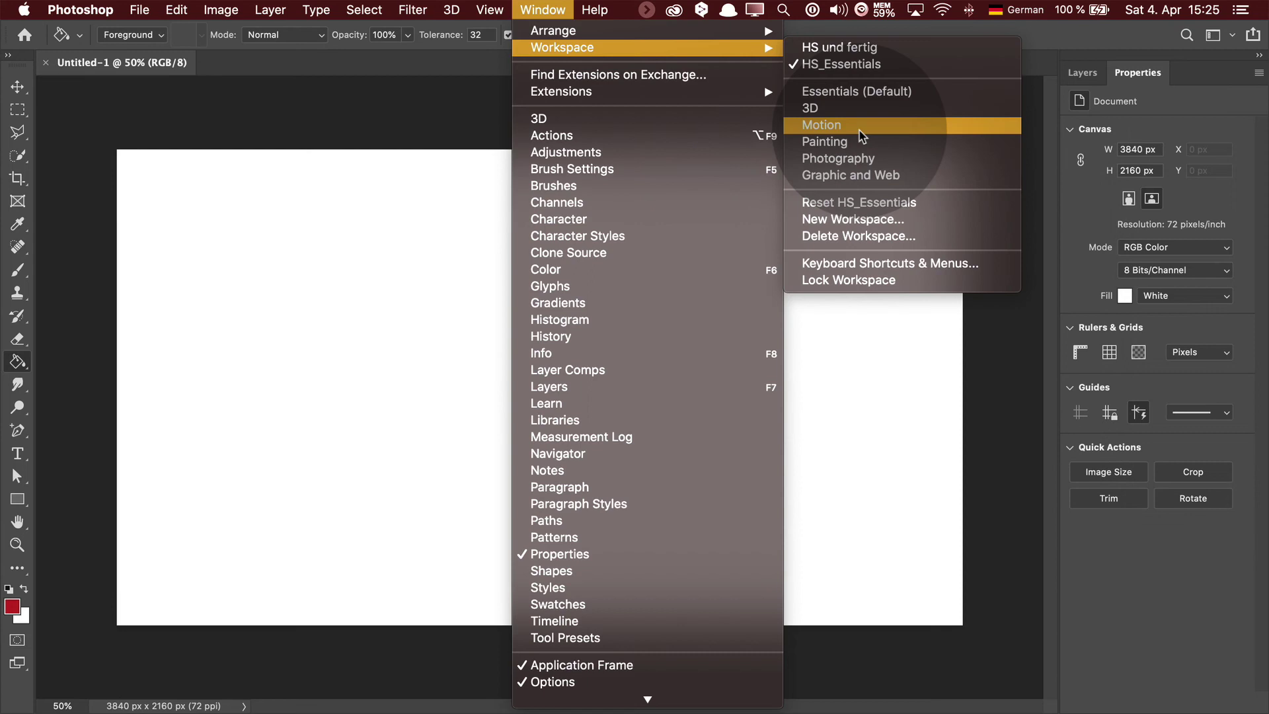
- Switch to the Motion workspace and view the tools grouped with the Artboard tool
click(863, 134)
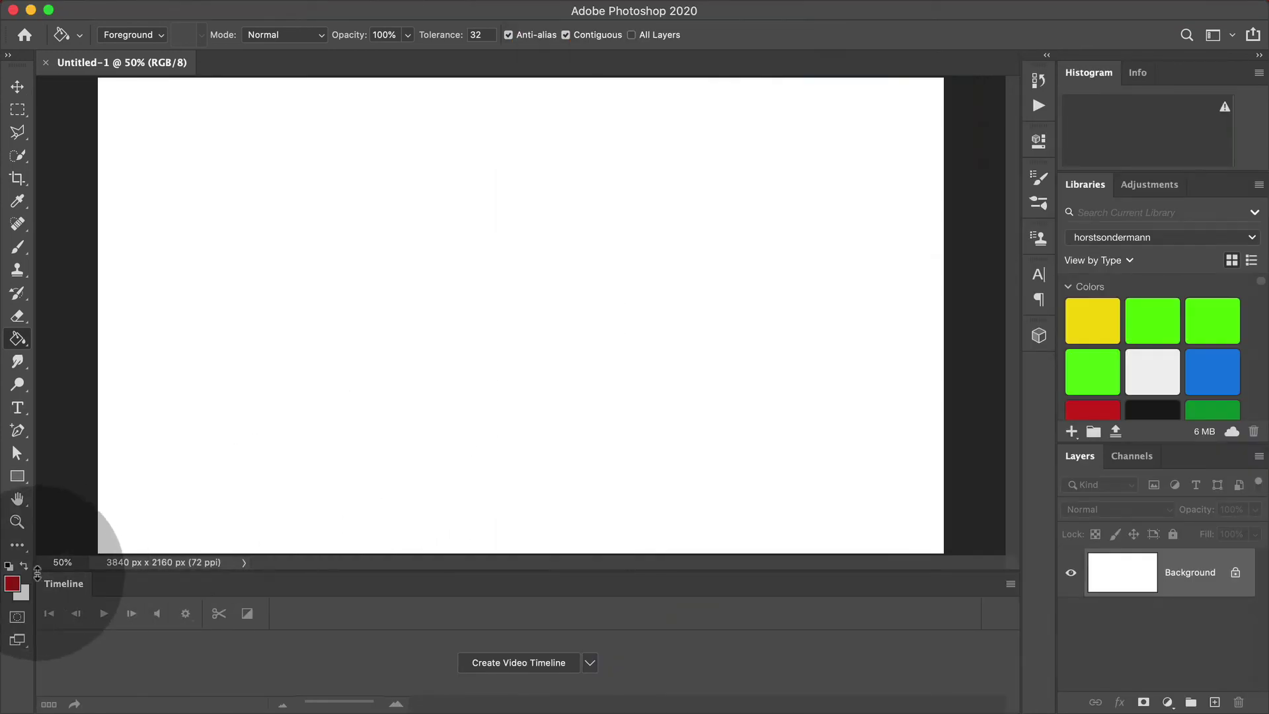
click(25, 549)
drag(26, 551, 141, 543)
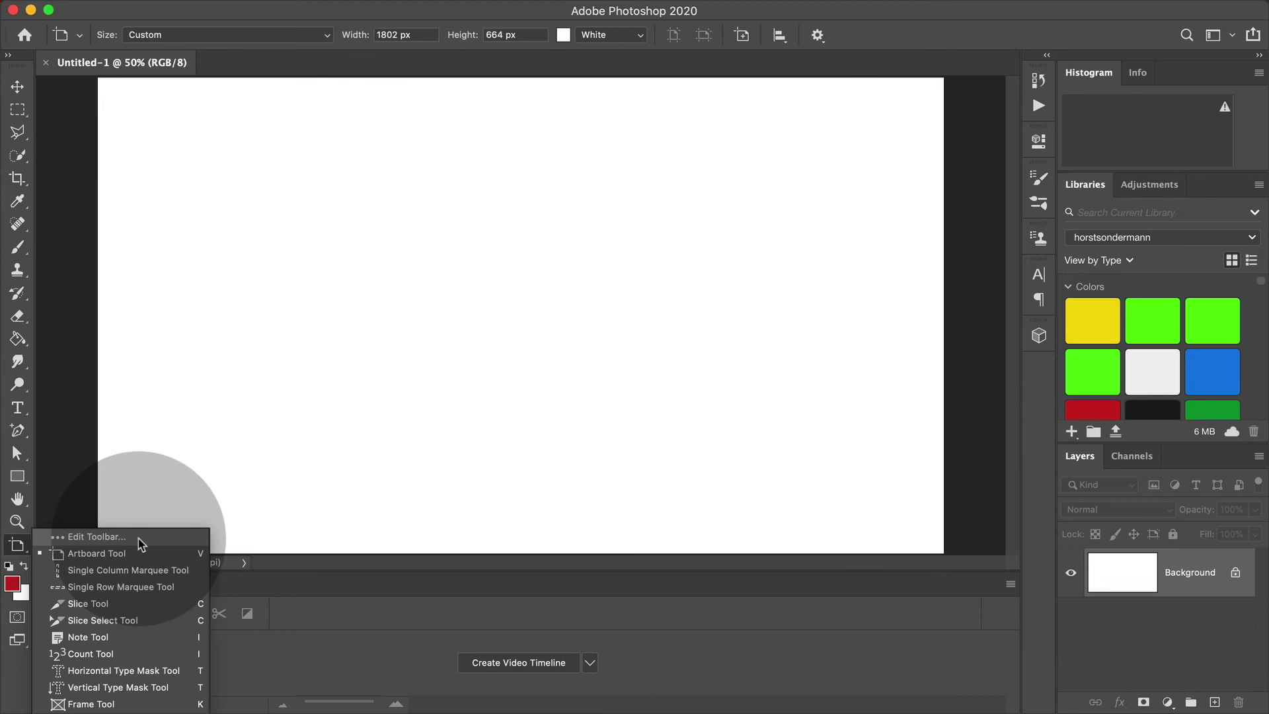
- Return to the HS_Essentials workspace from Window > Workspace
click(543, 9)
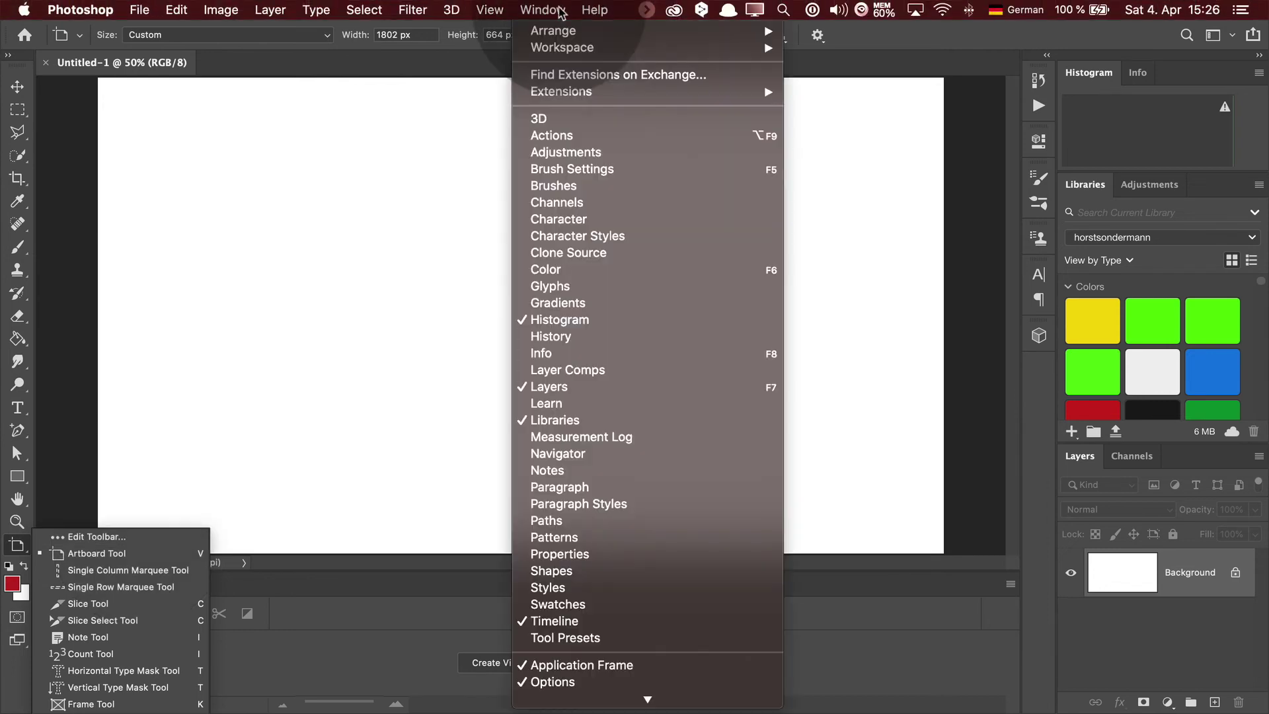
mouse_move(687, 59)
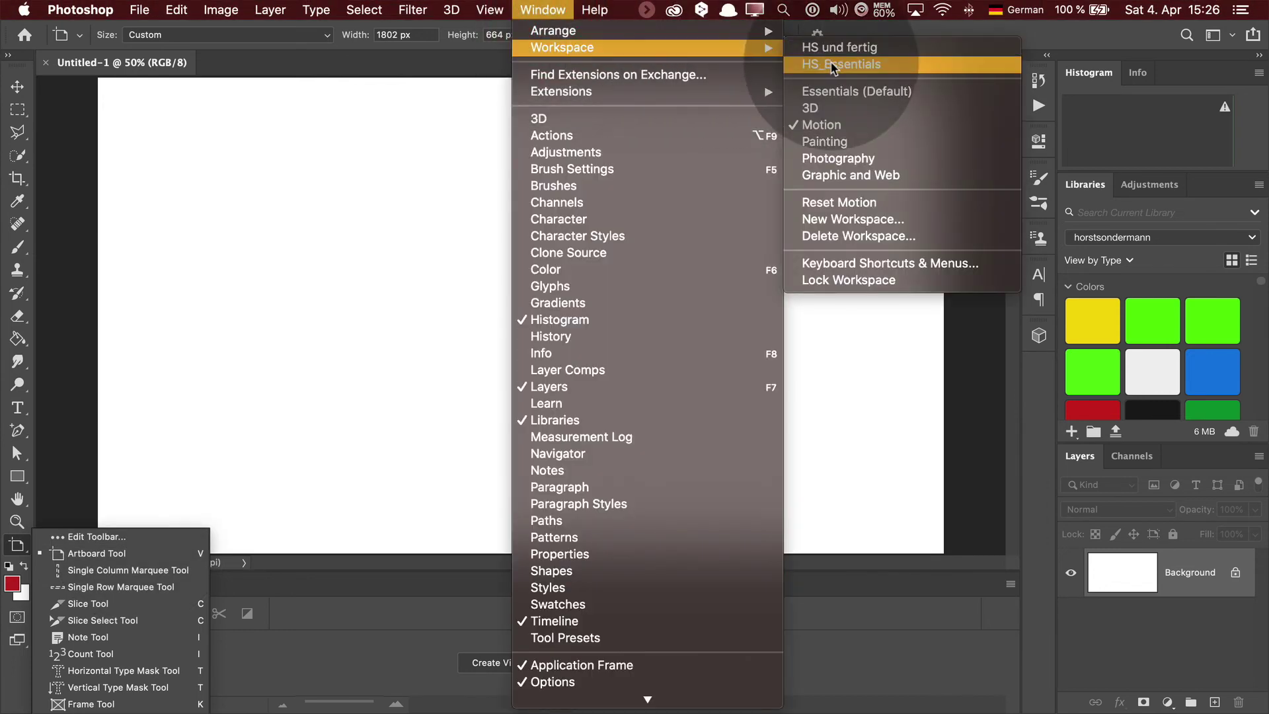
click(835, 63)
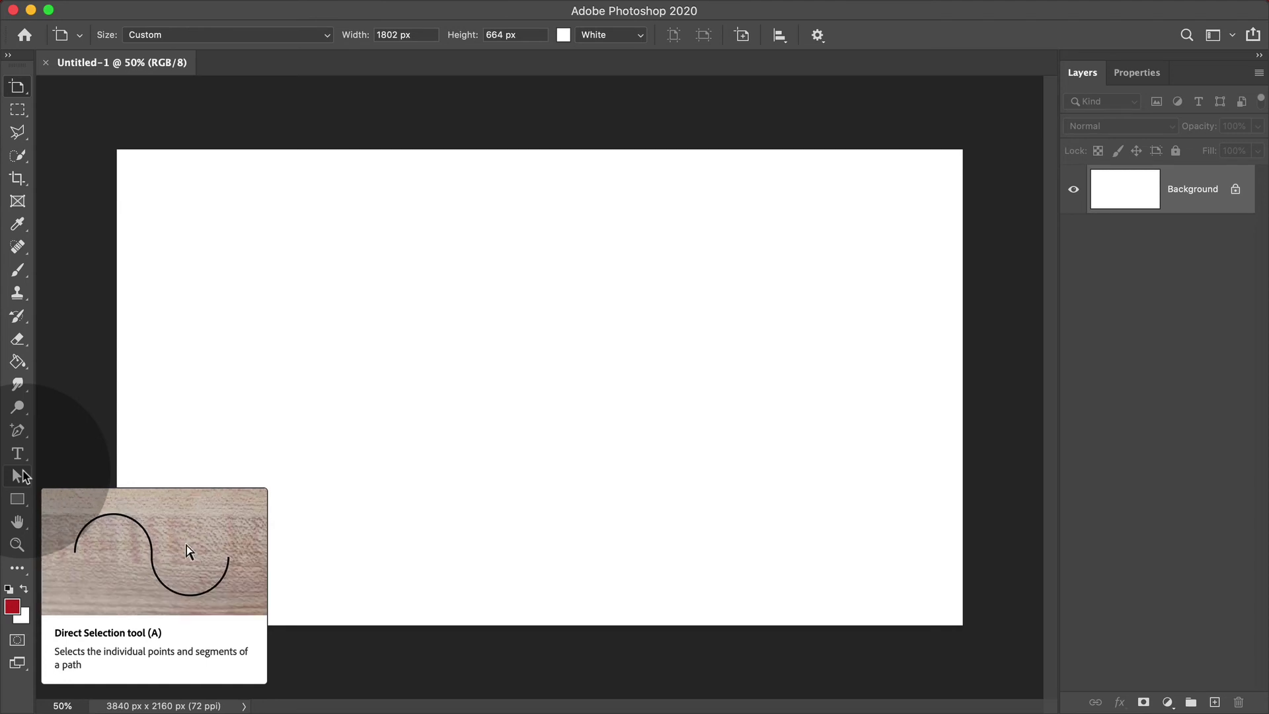
- Uncheck Show Rich Tooltips in Tools preferences, then press V to reselect the artboard tool
click(76, 8)
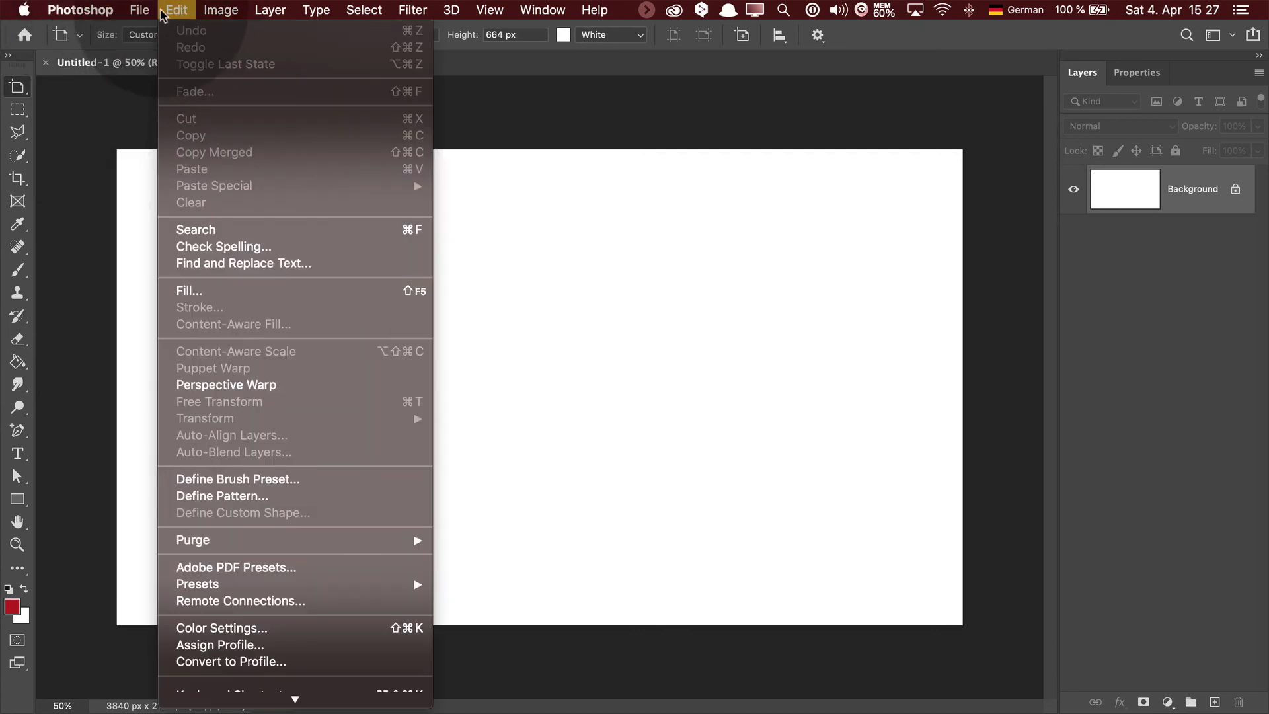
mouse_move(91, 64)
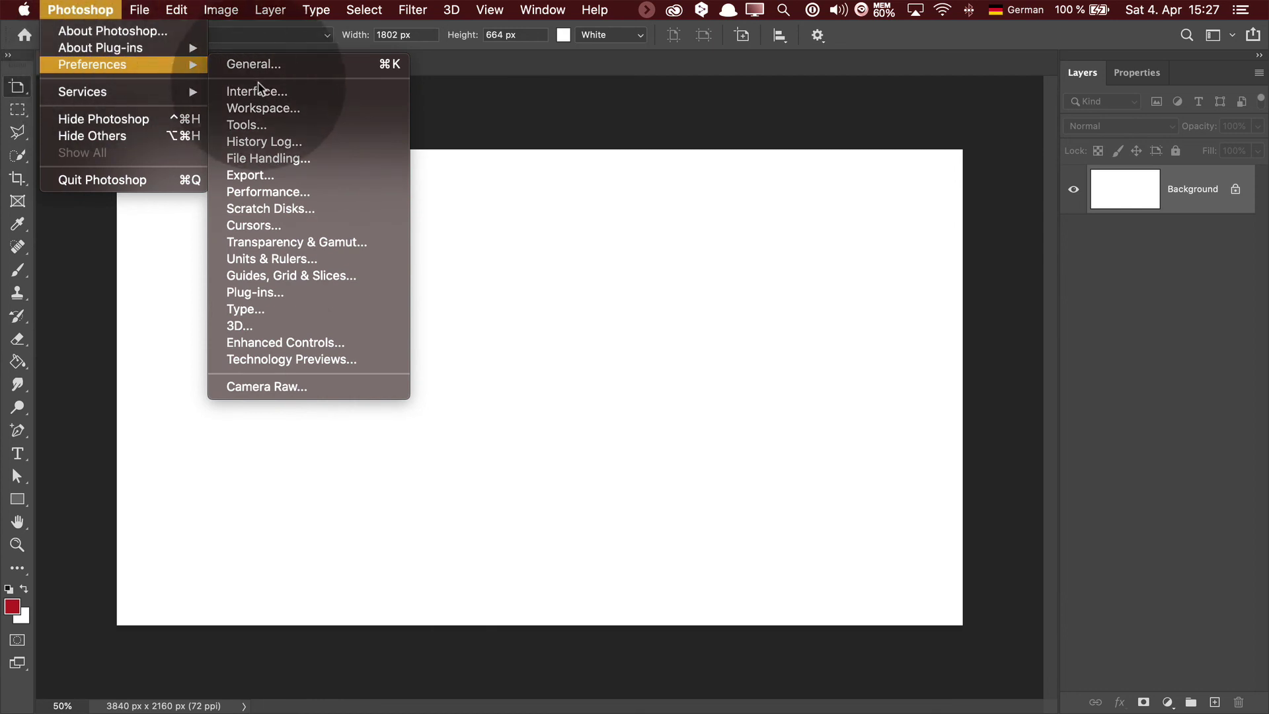
click(277, 127)
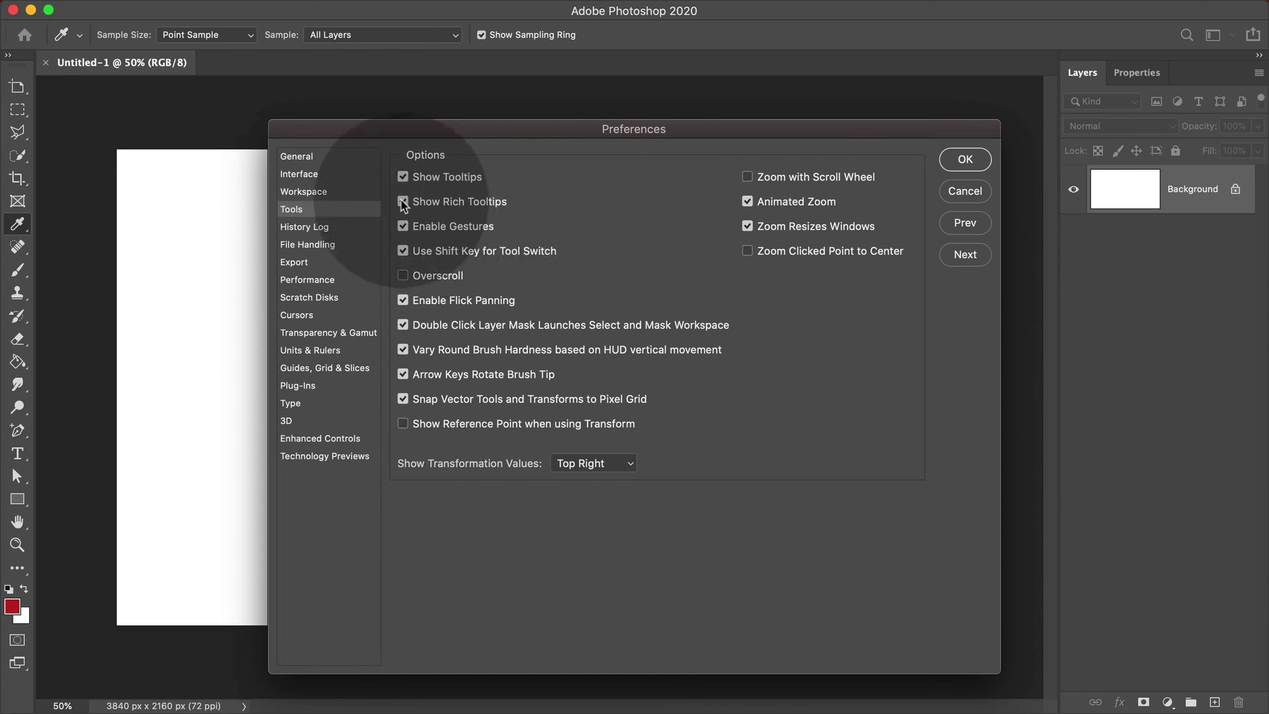
click(403, 202)
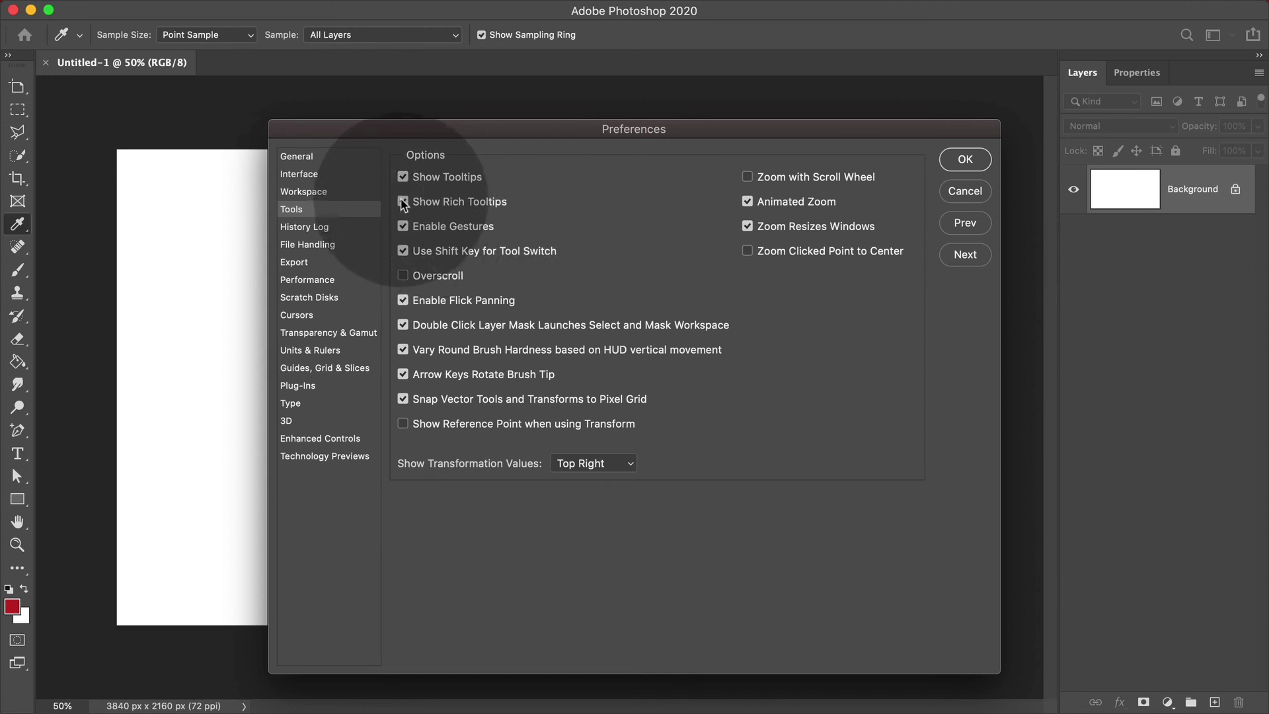
click(965, 160)
key(v)
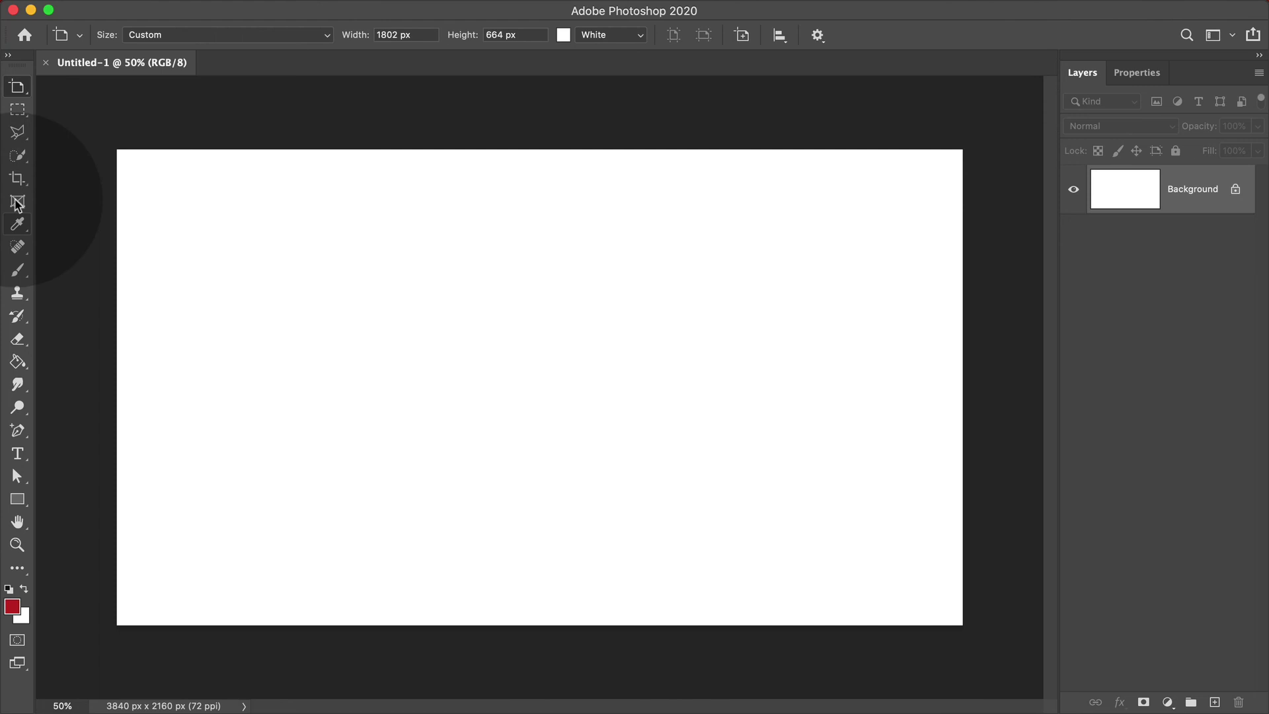